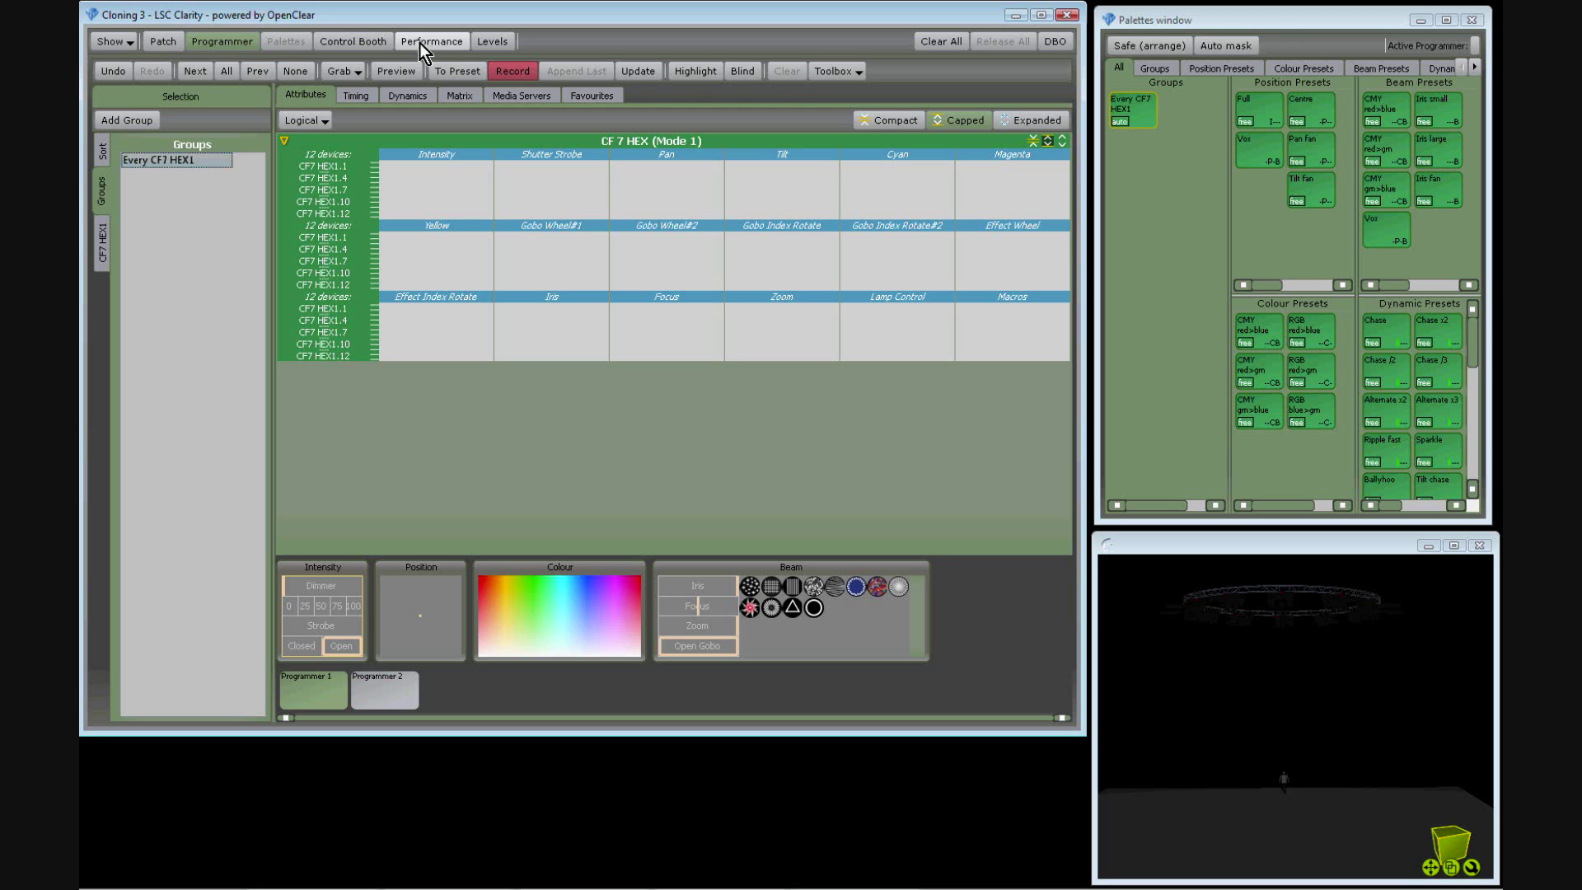
- Select every CF7 HEX and apply Full, Vox and the three CMY colour fades
click(1134, 115)
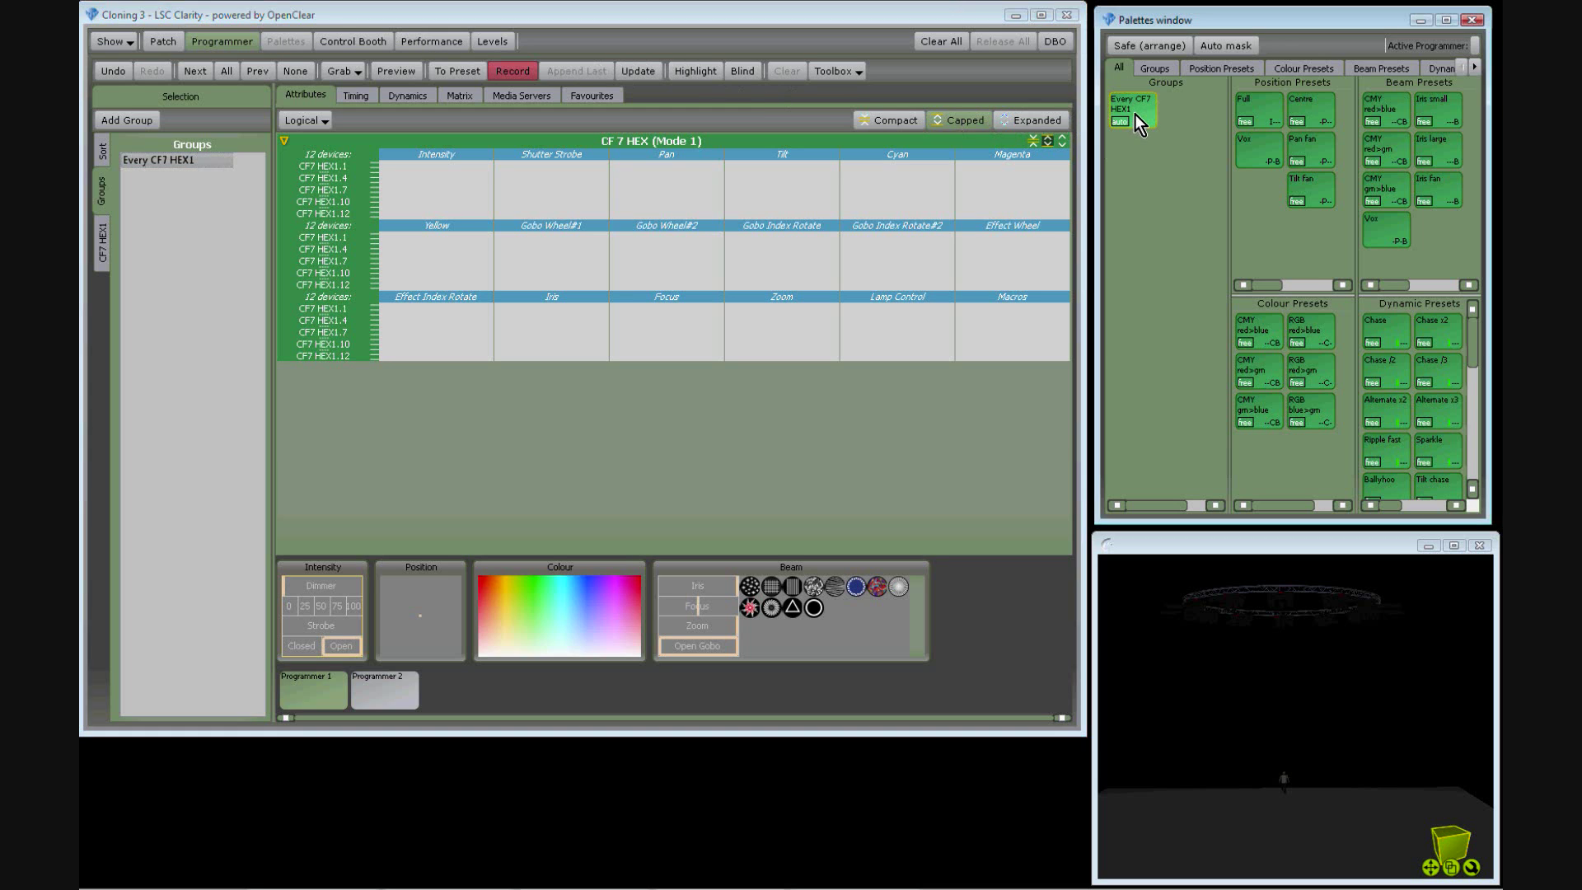
click(1257, 111)
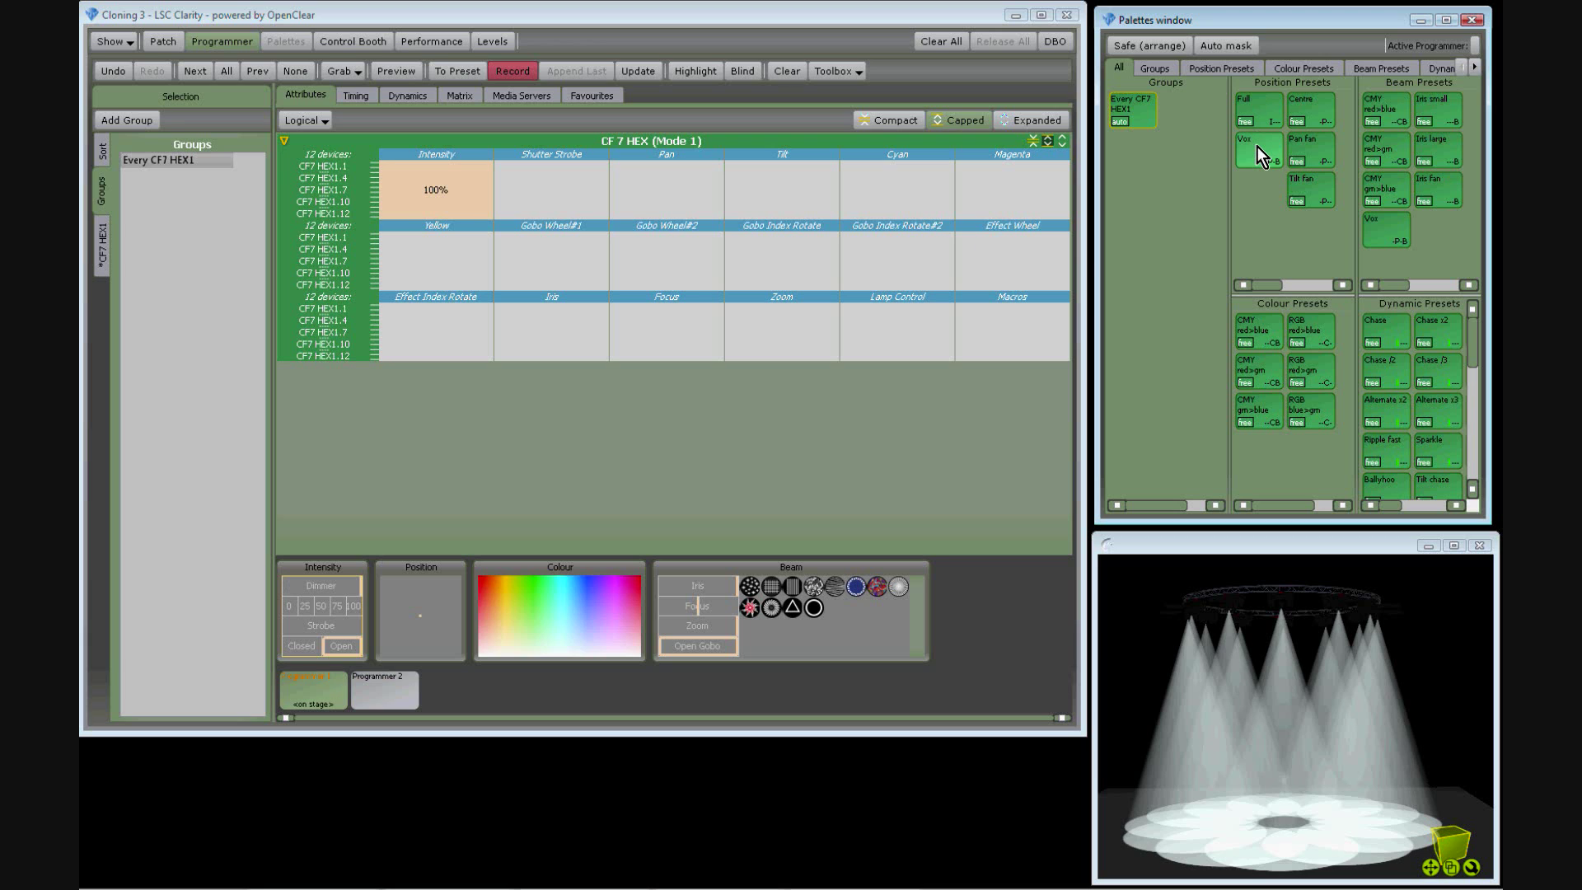
click(1257, 146)
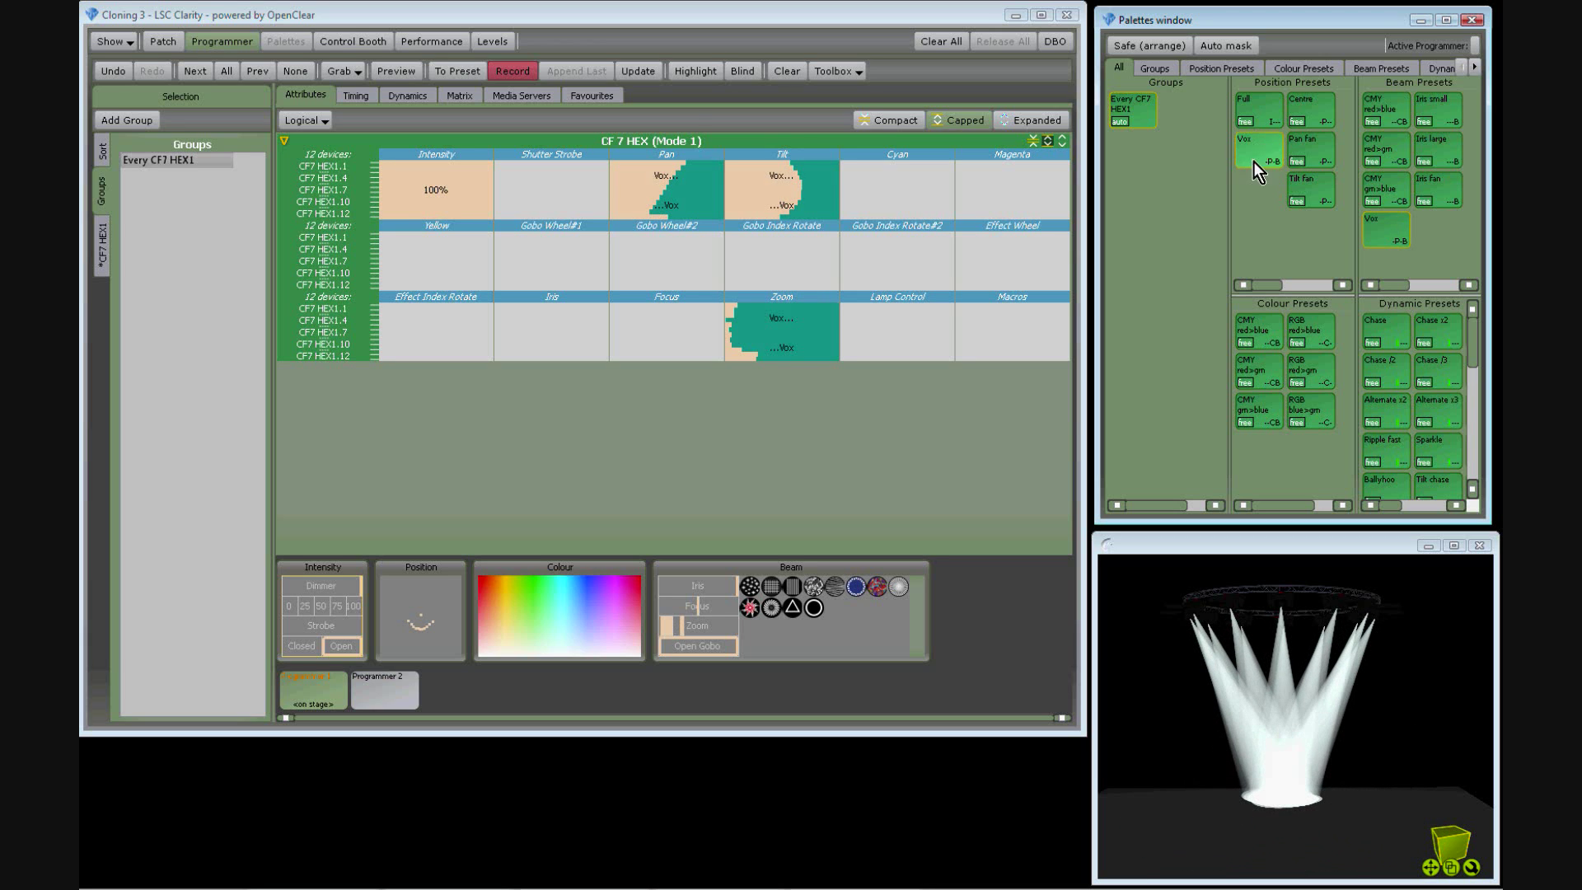
click(1262, 330)
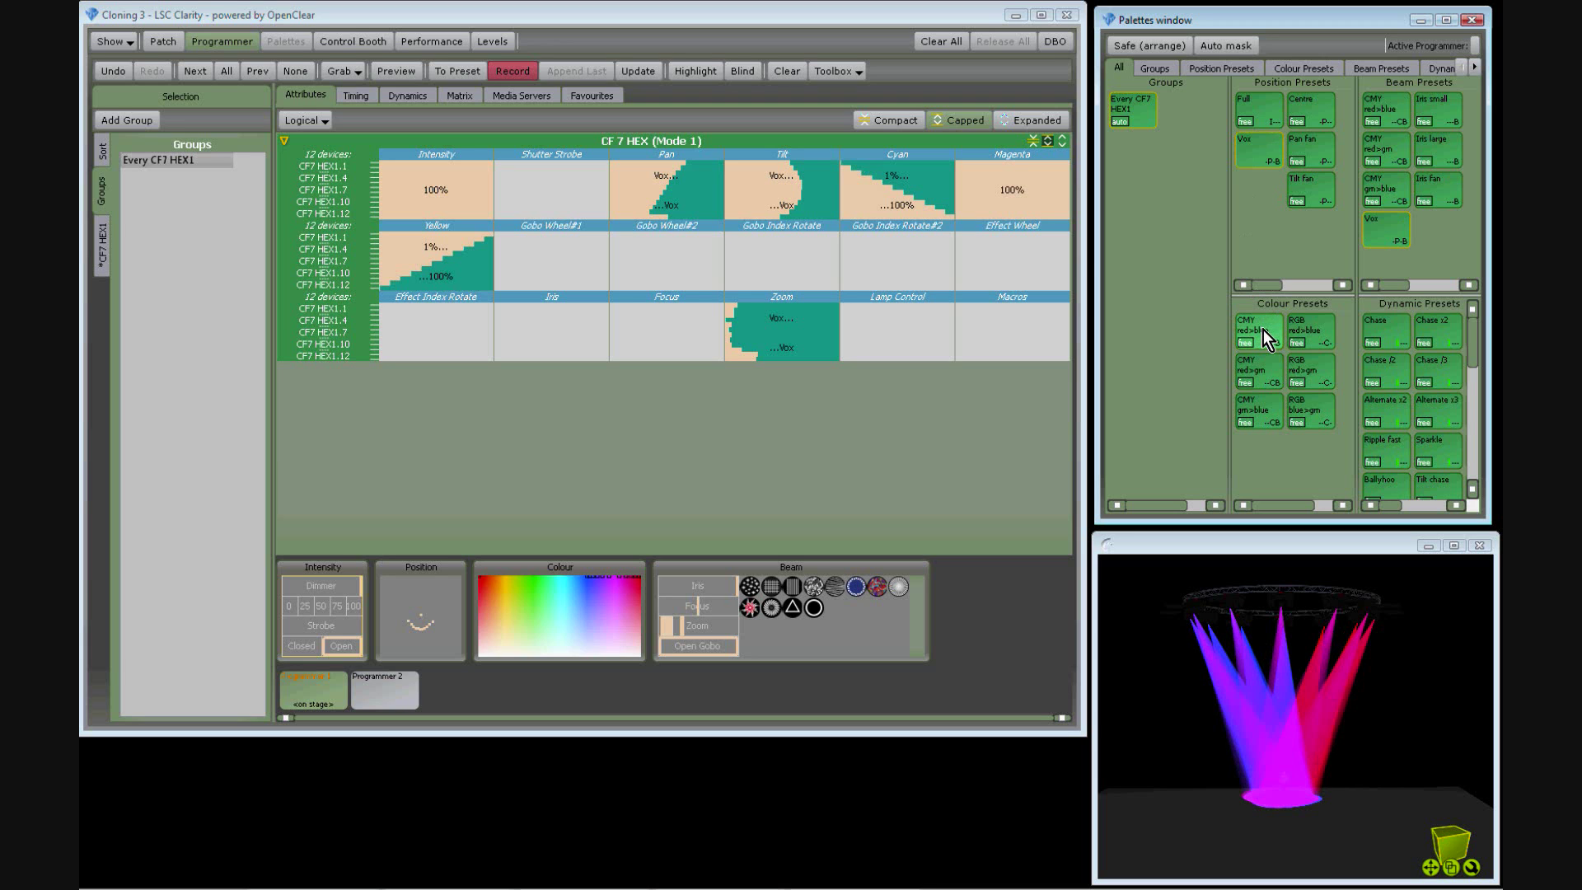
click(1264, 381)
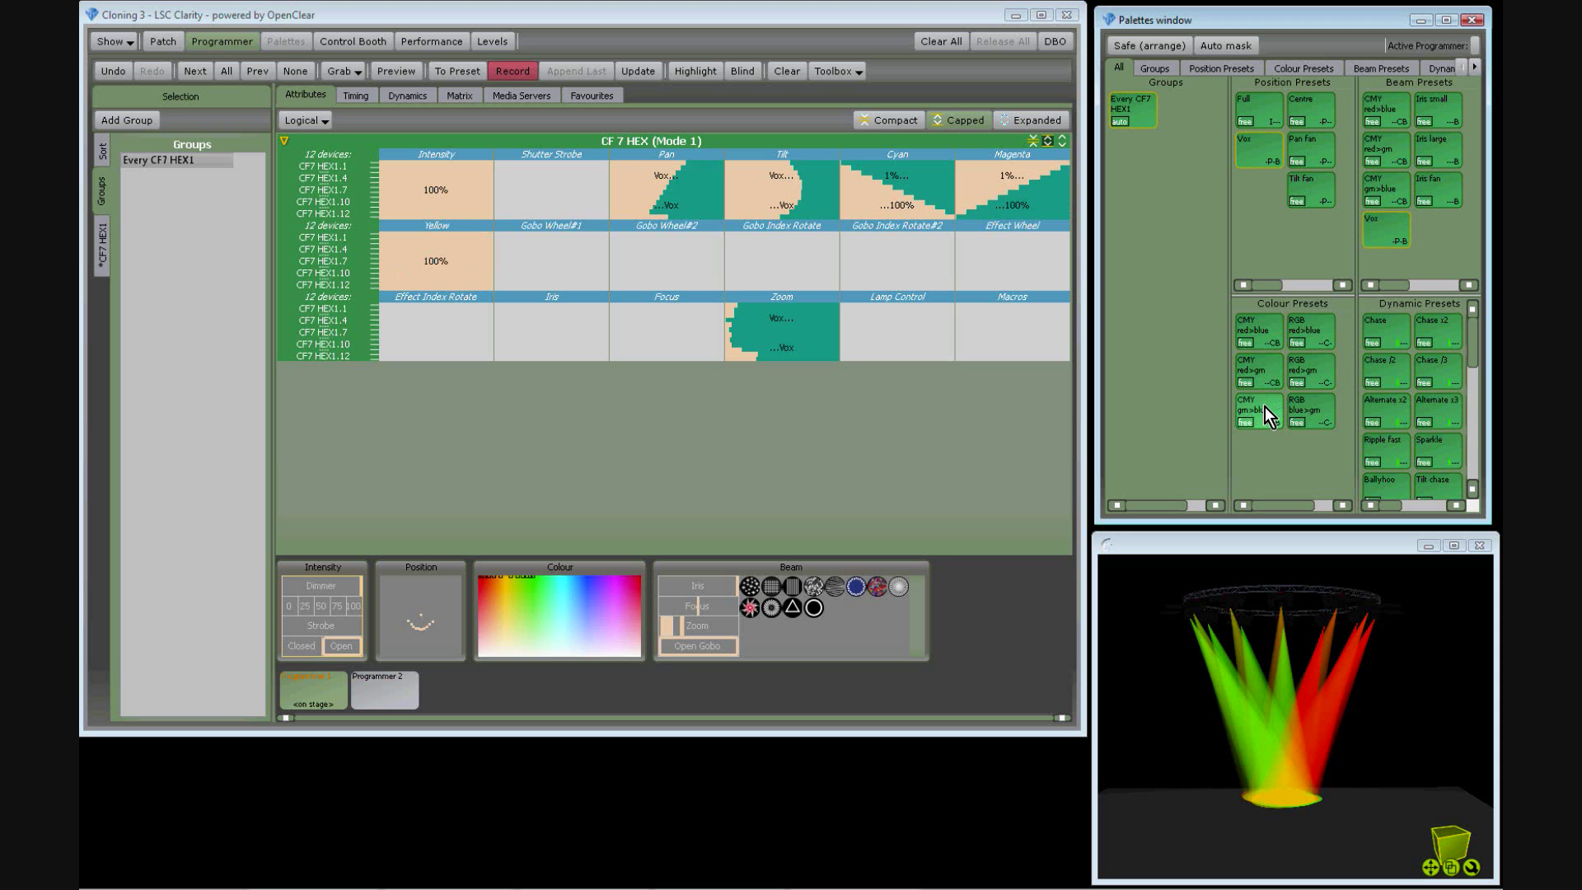
click(1264, 407)
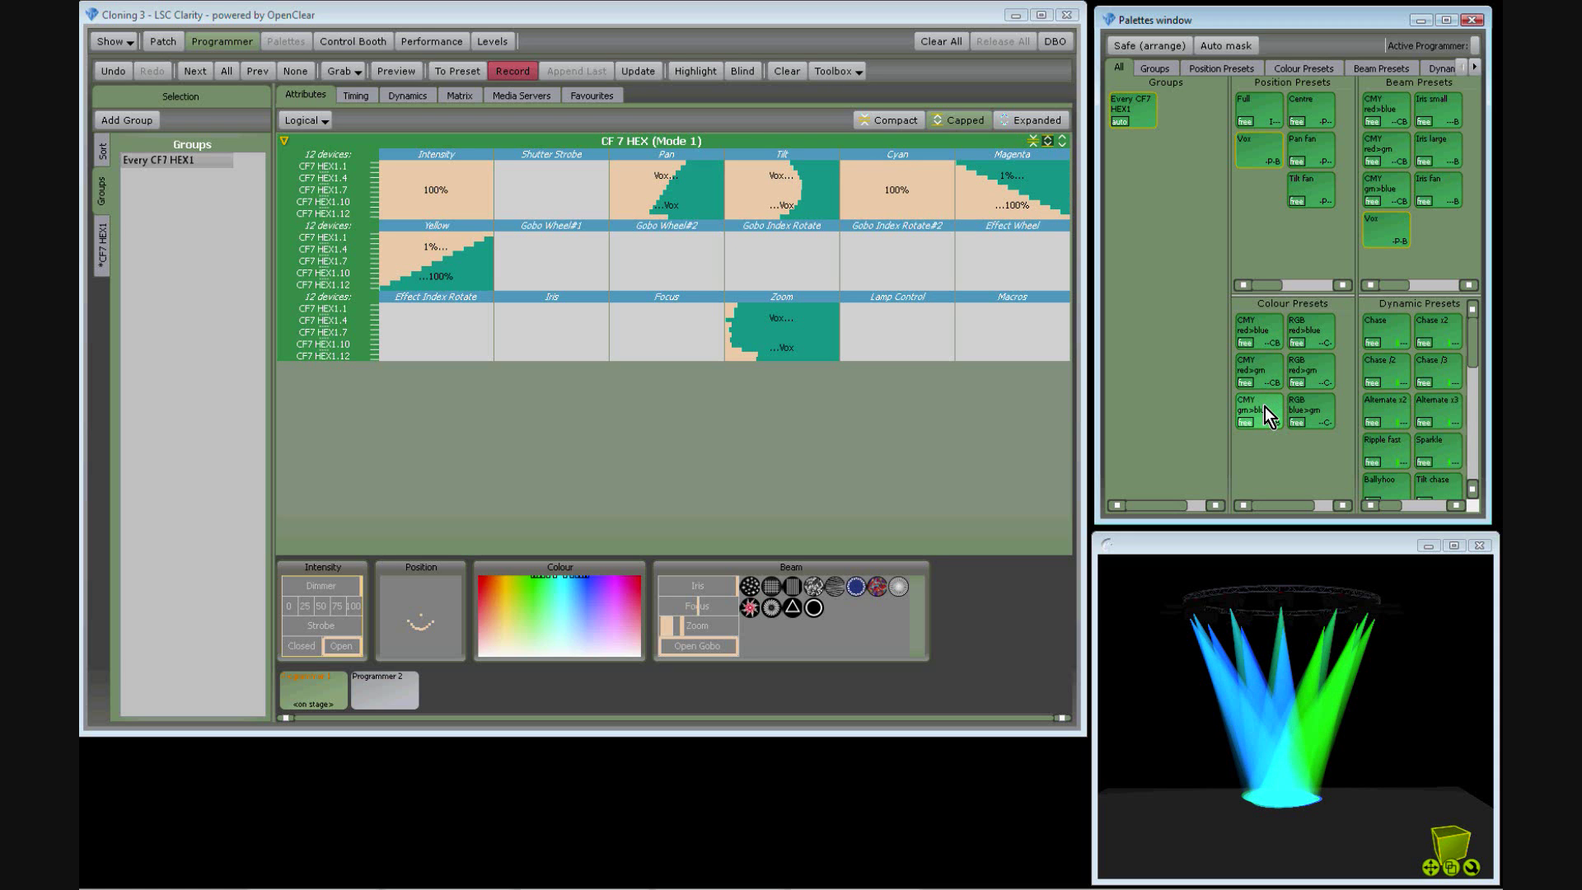
- Run the Chase, Ripple fast and Tilt chase effects on the CF7 HEX fixtures
click(1384, 335)
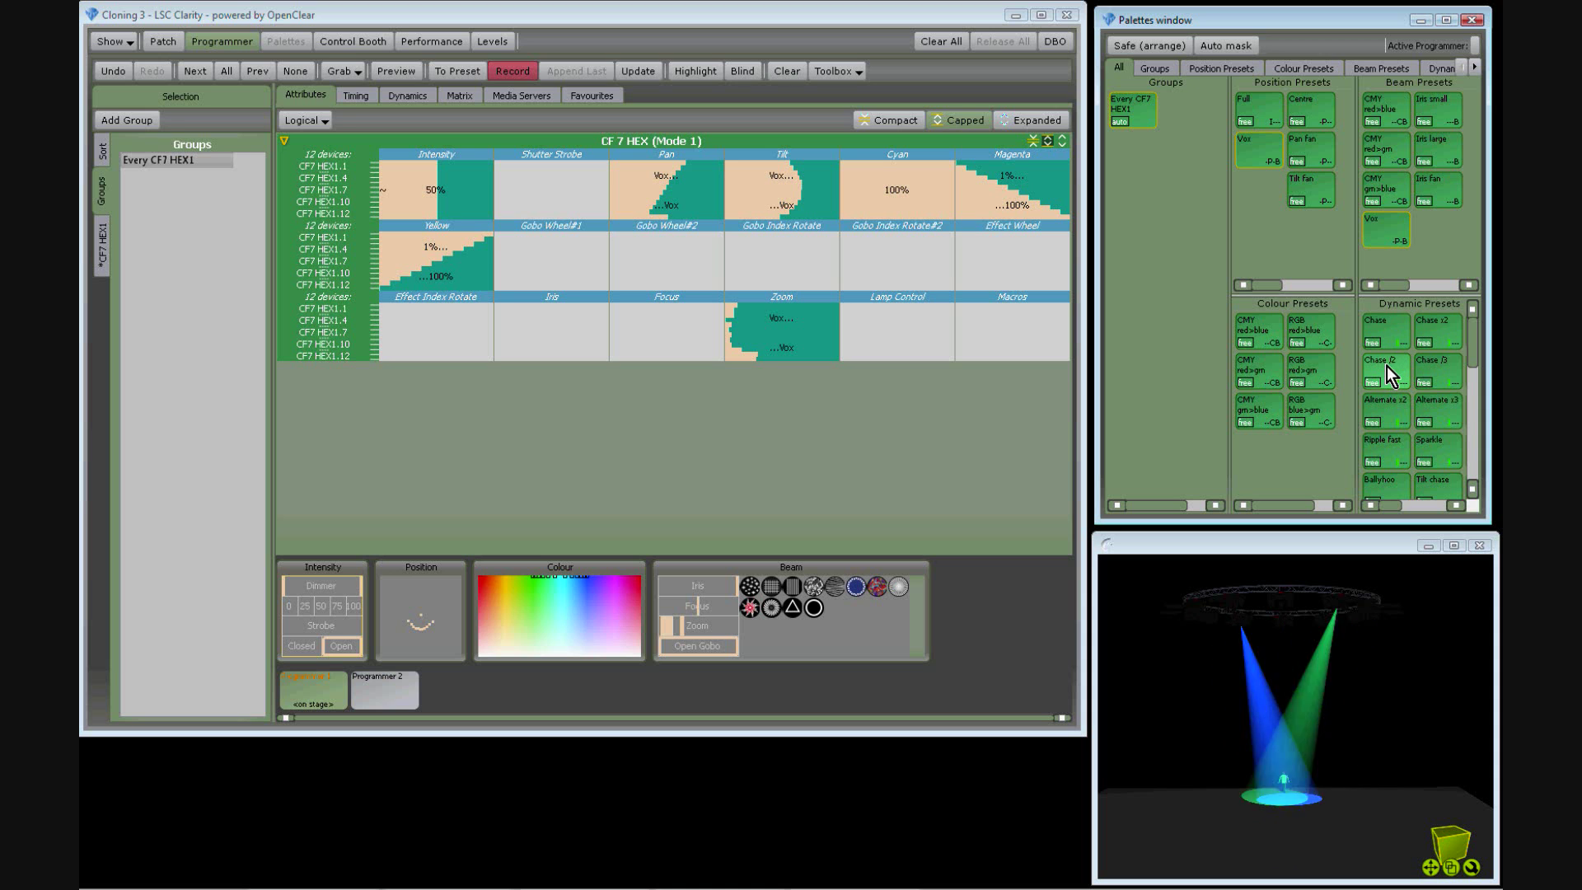
click(1384, 444)
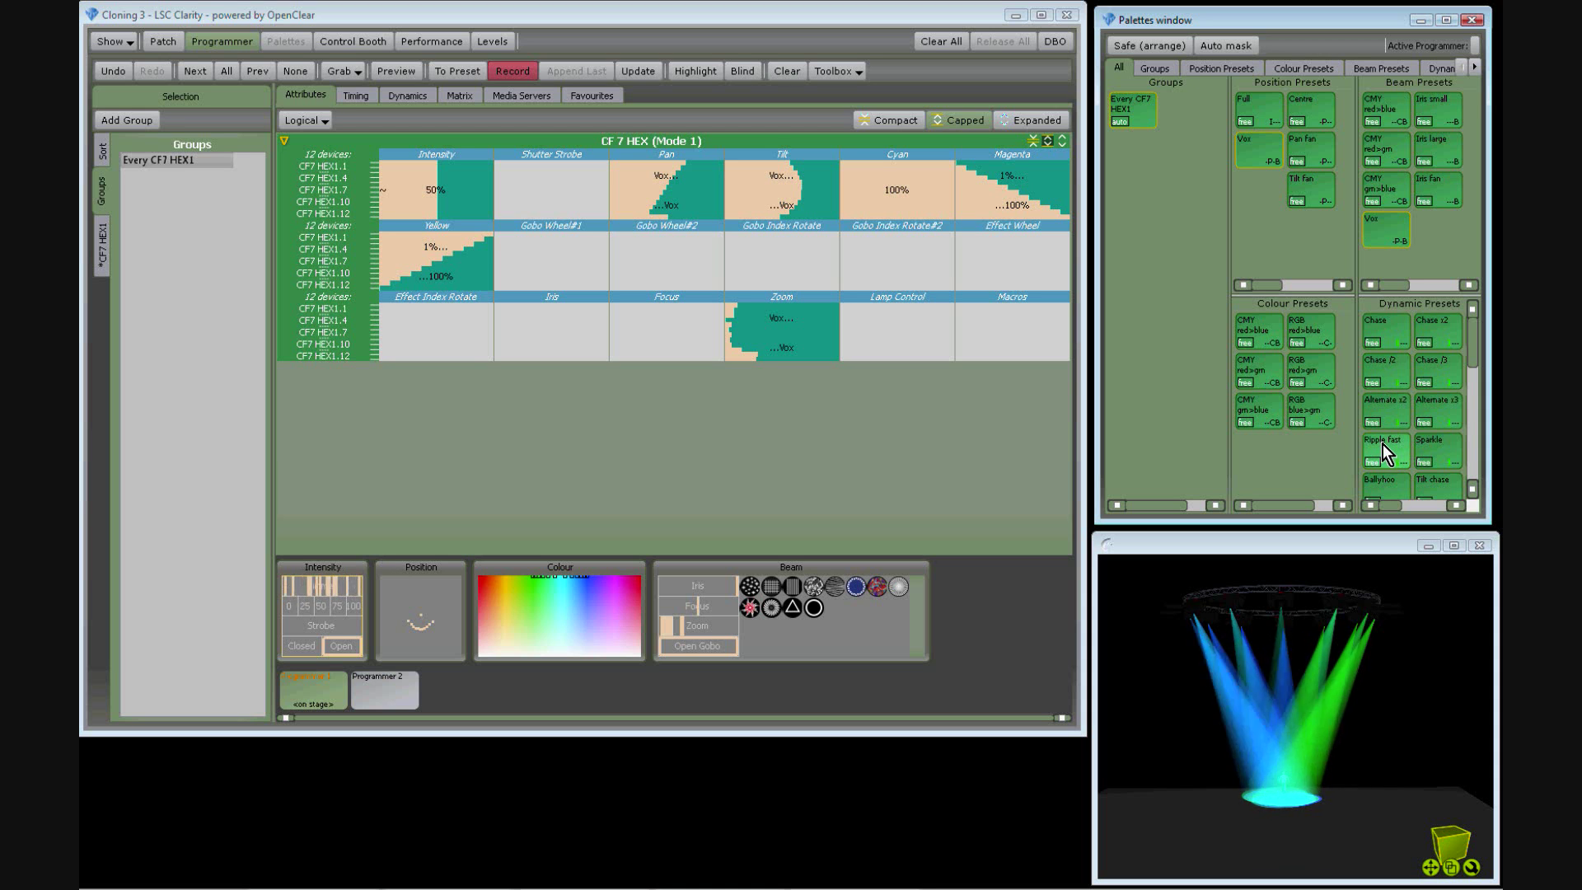
click(1428, 476)
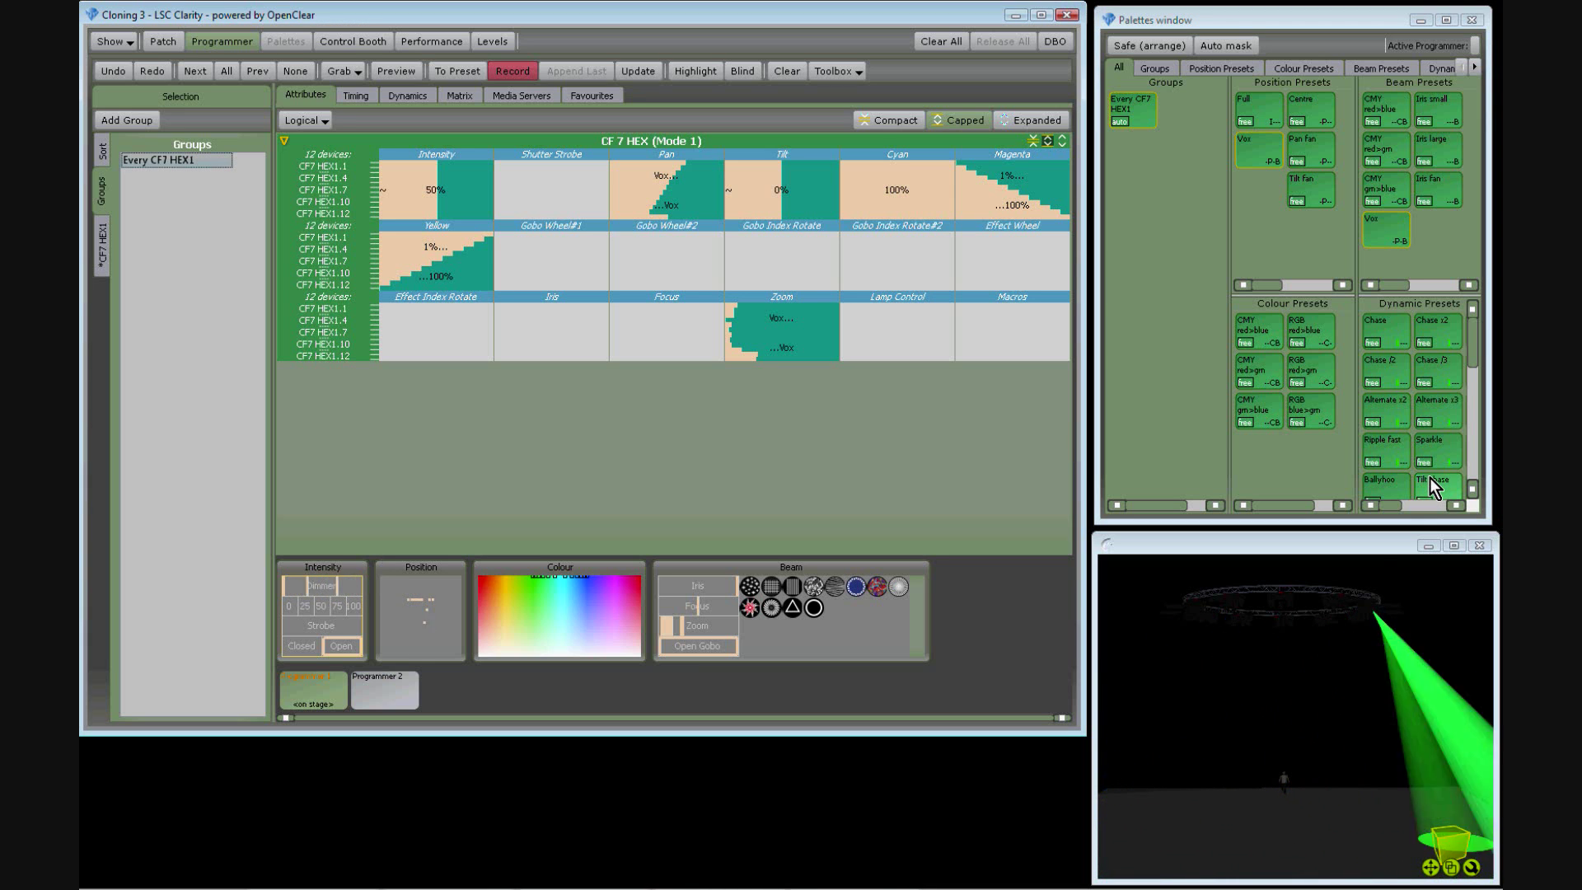
- Clear the programmer, run 5 Move Cuelist through cues 1–6, then release it
click(927, 48)
click(355, 45)
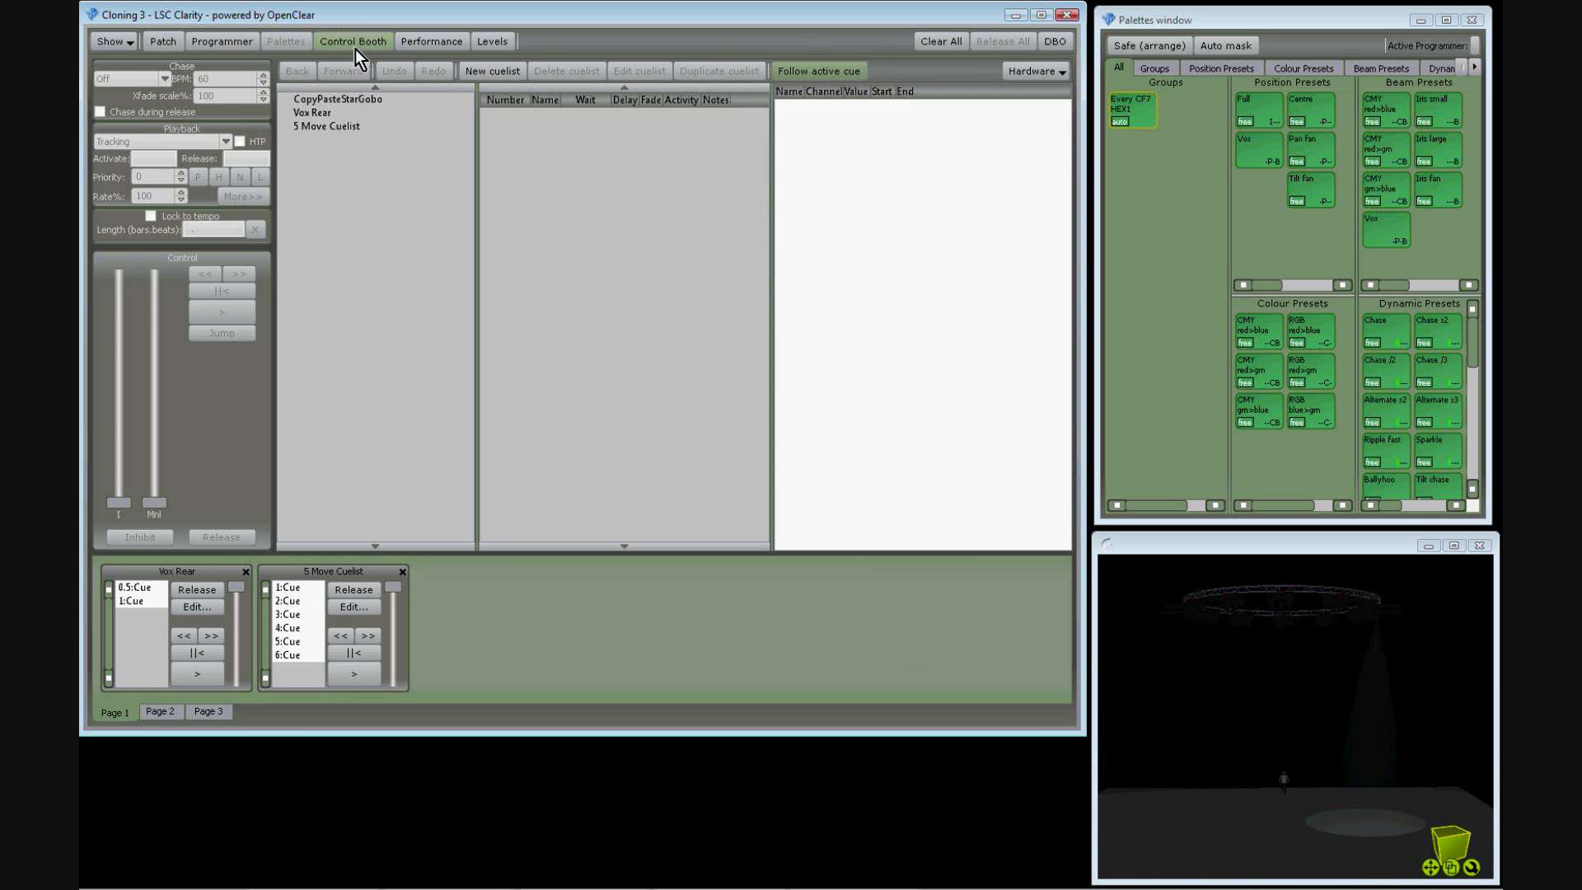
click(346, 674)
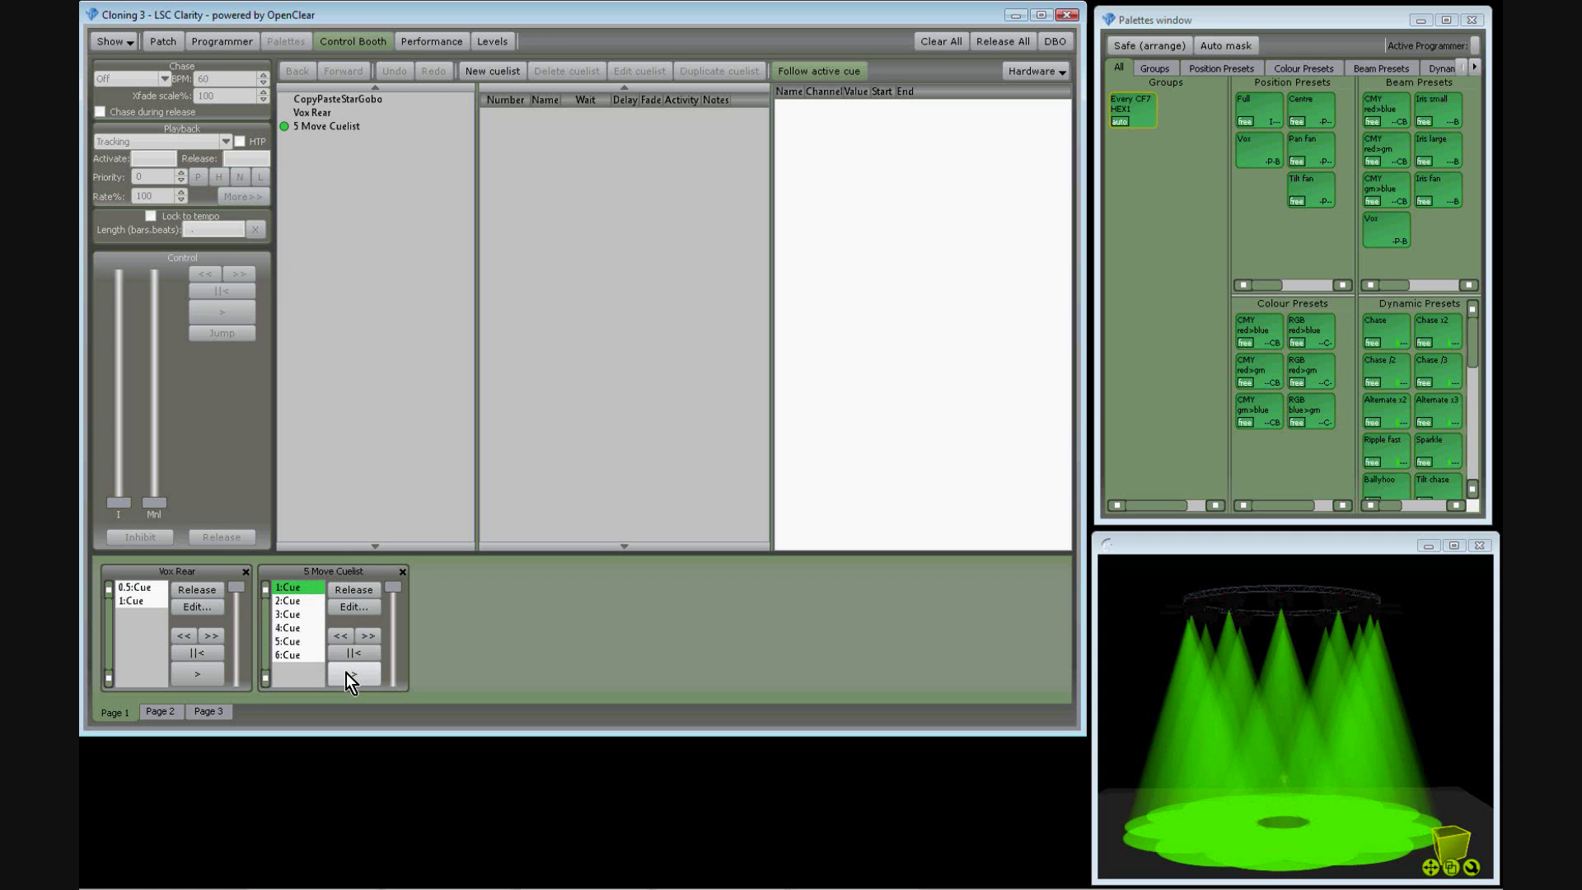
click(346, 673)
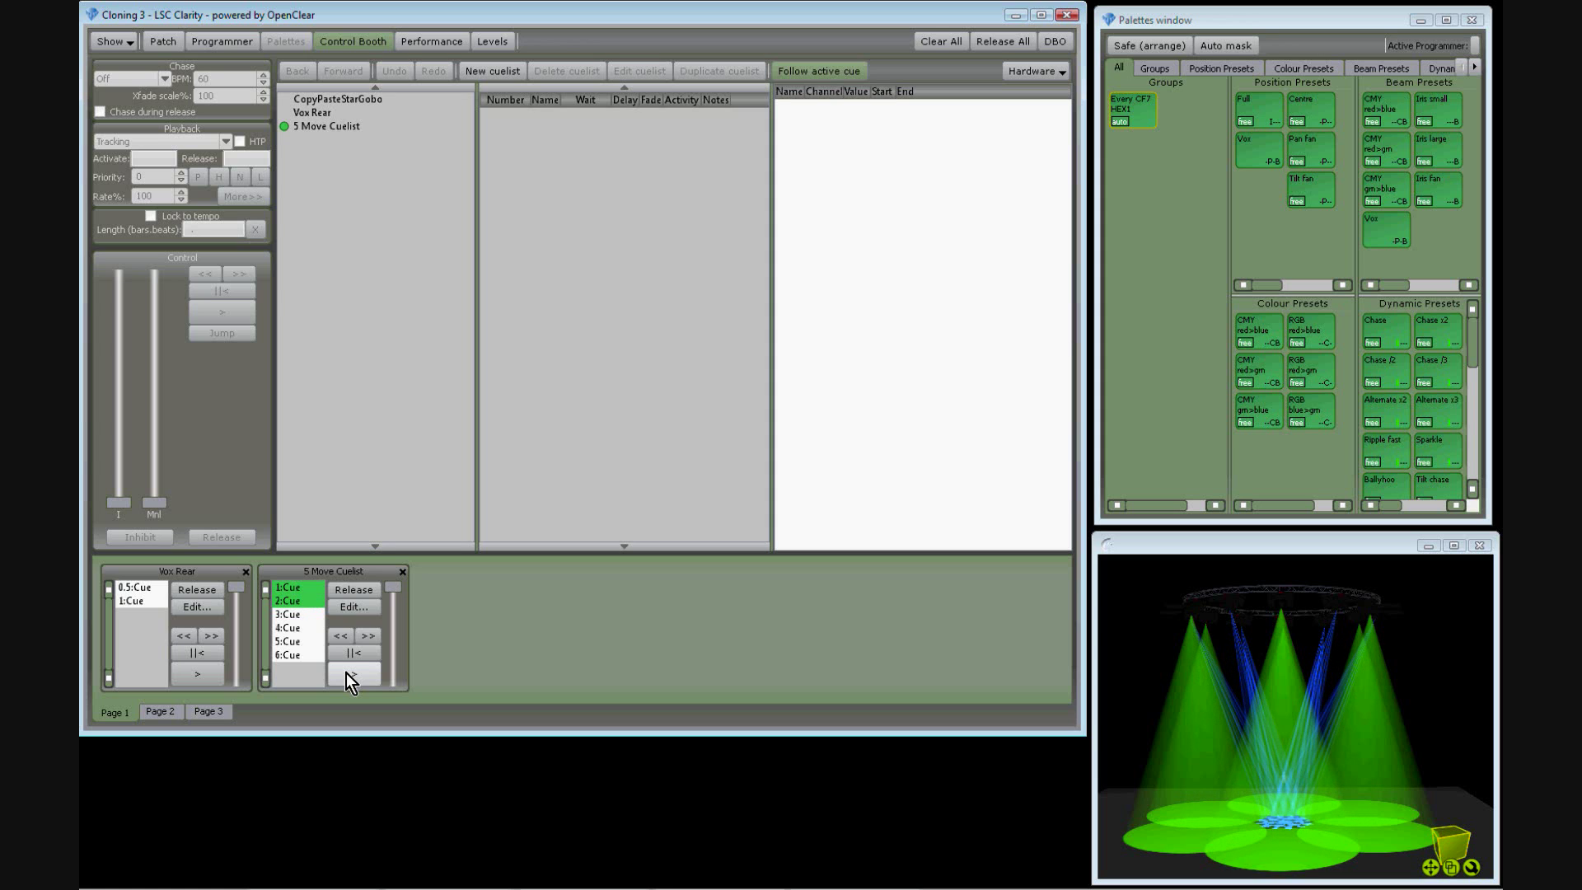
click(346, 672)
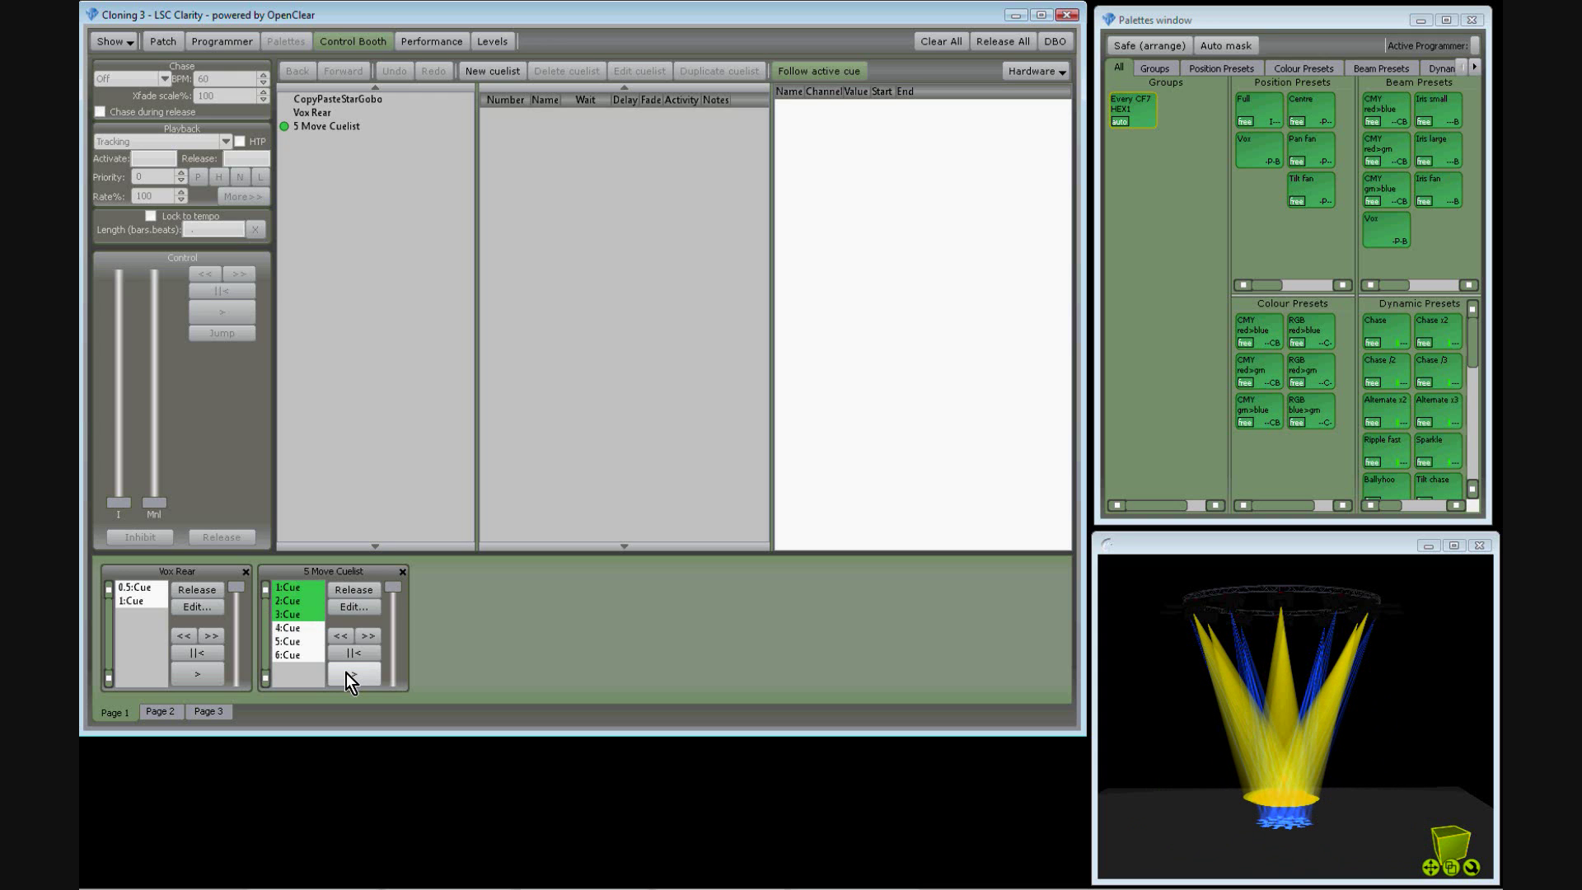
click(347, 672)
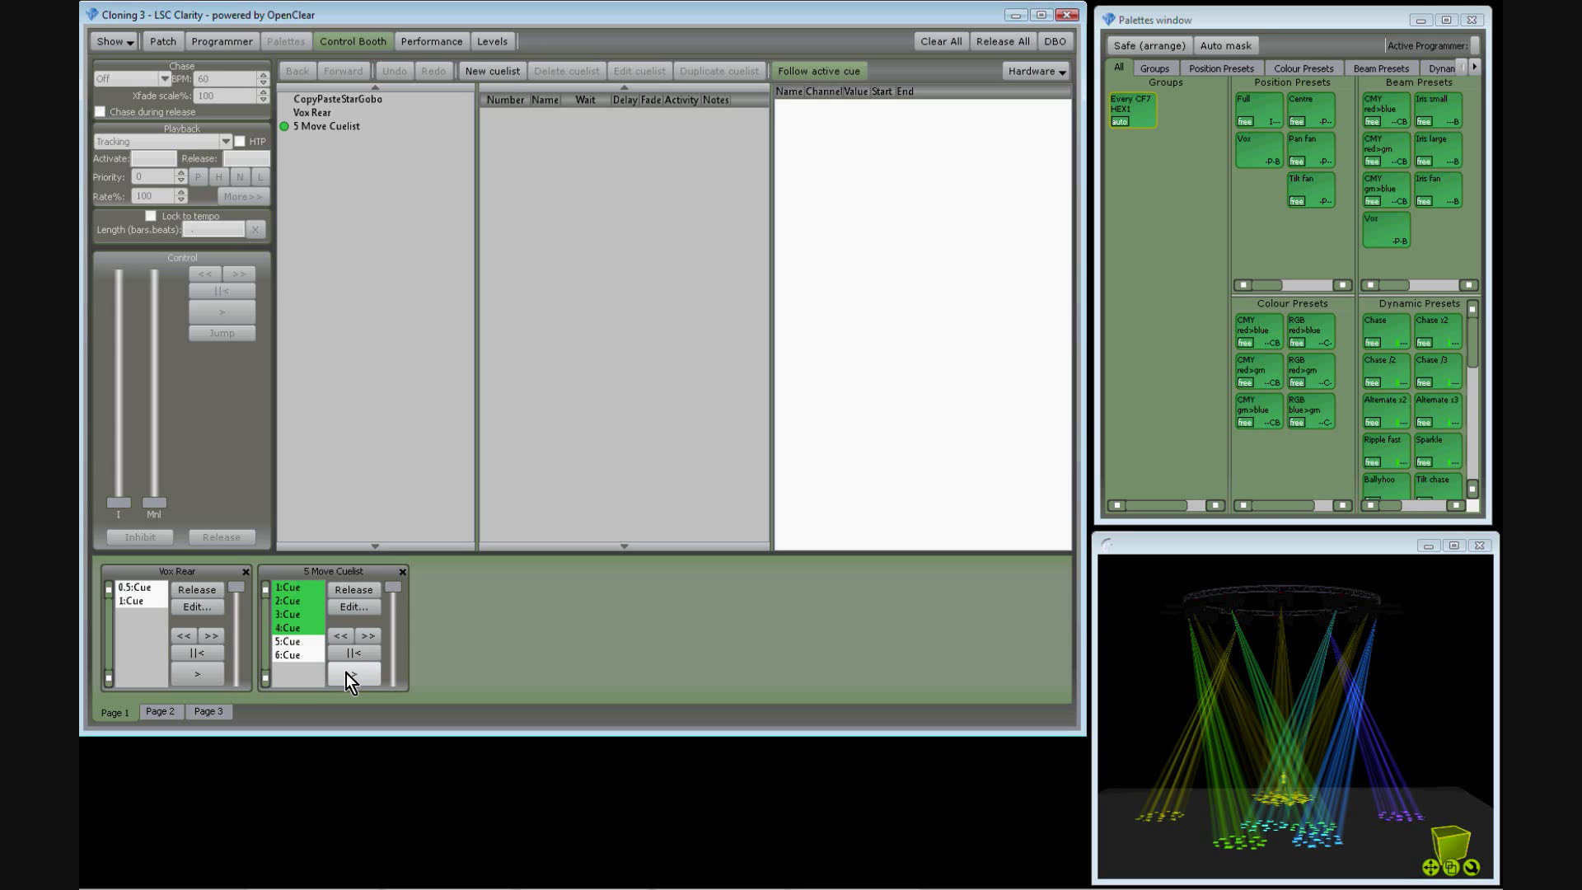
click(346, 673)
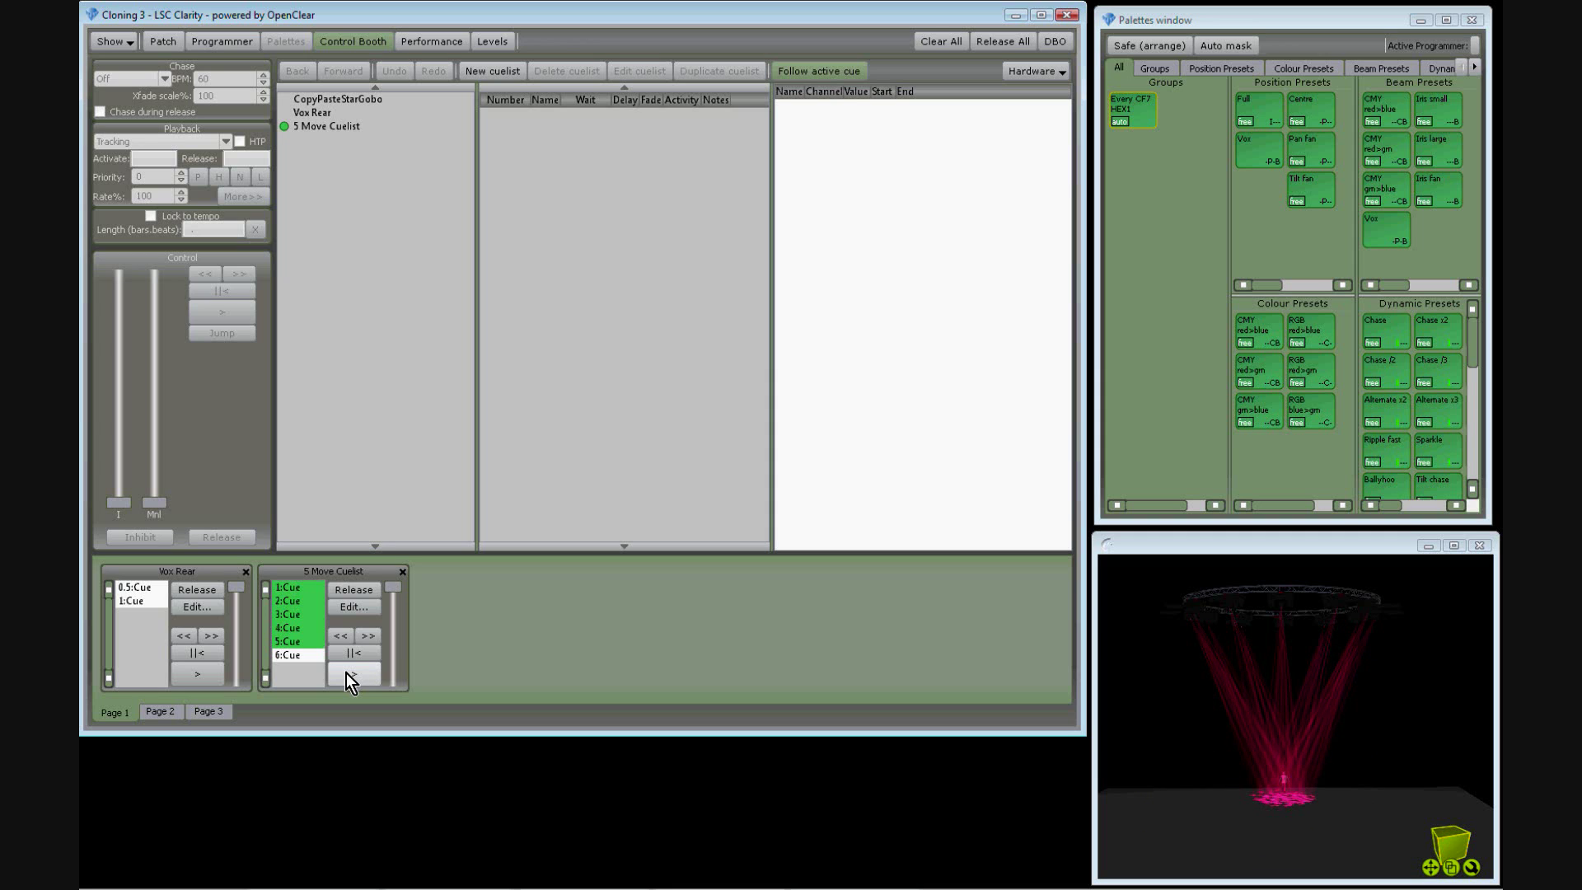
click(347, 673)
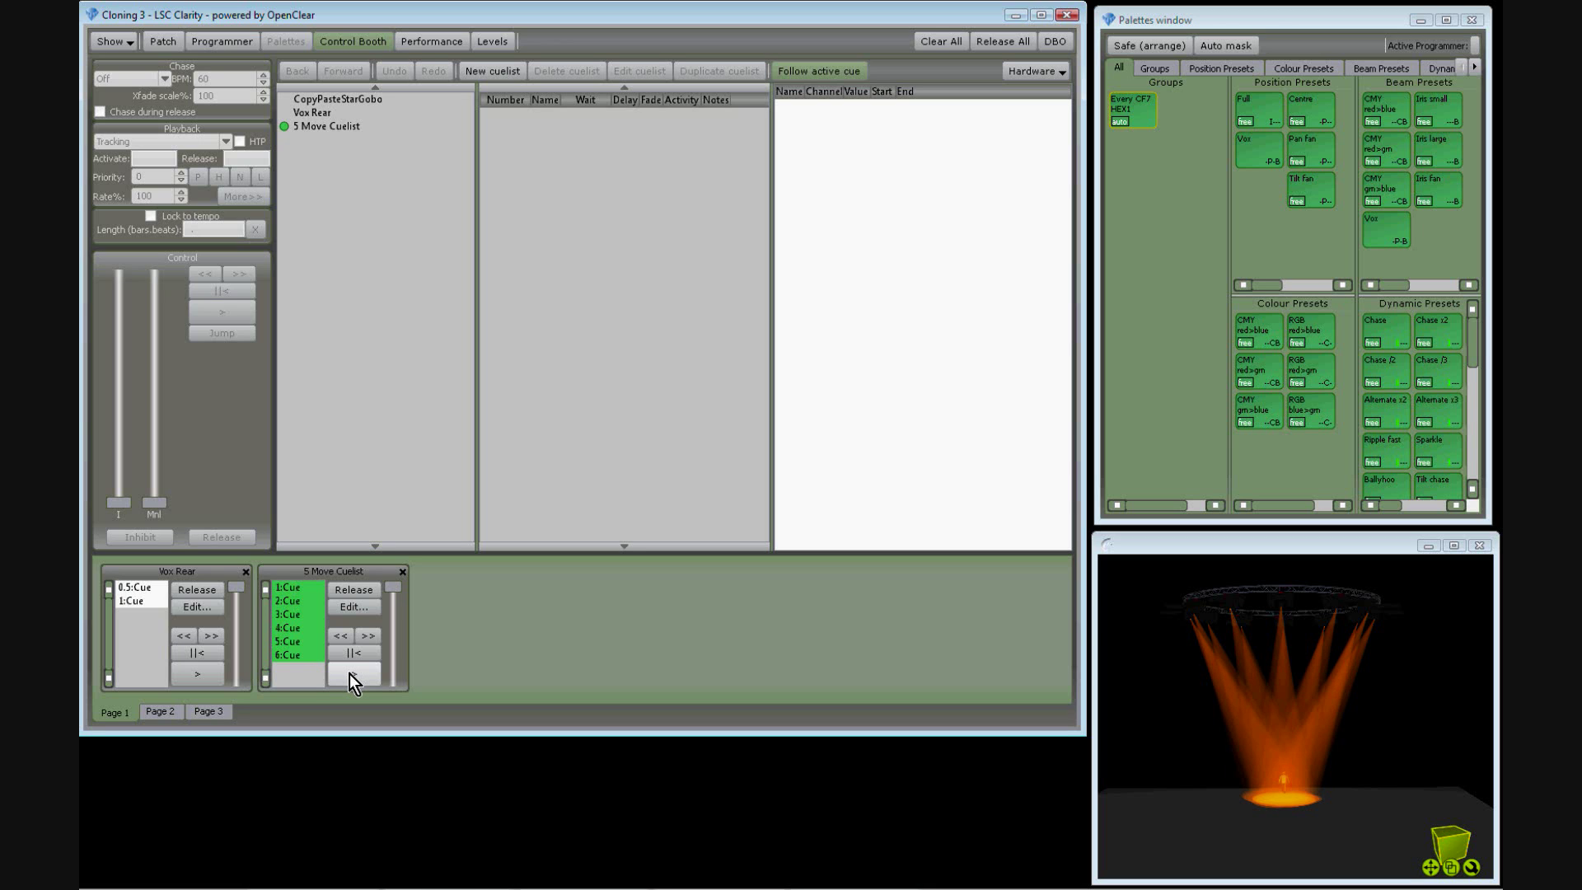
click(361, 591)
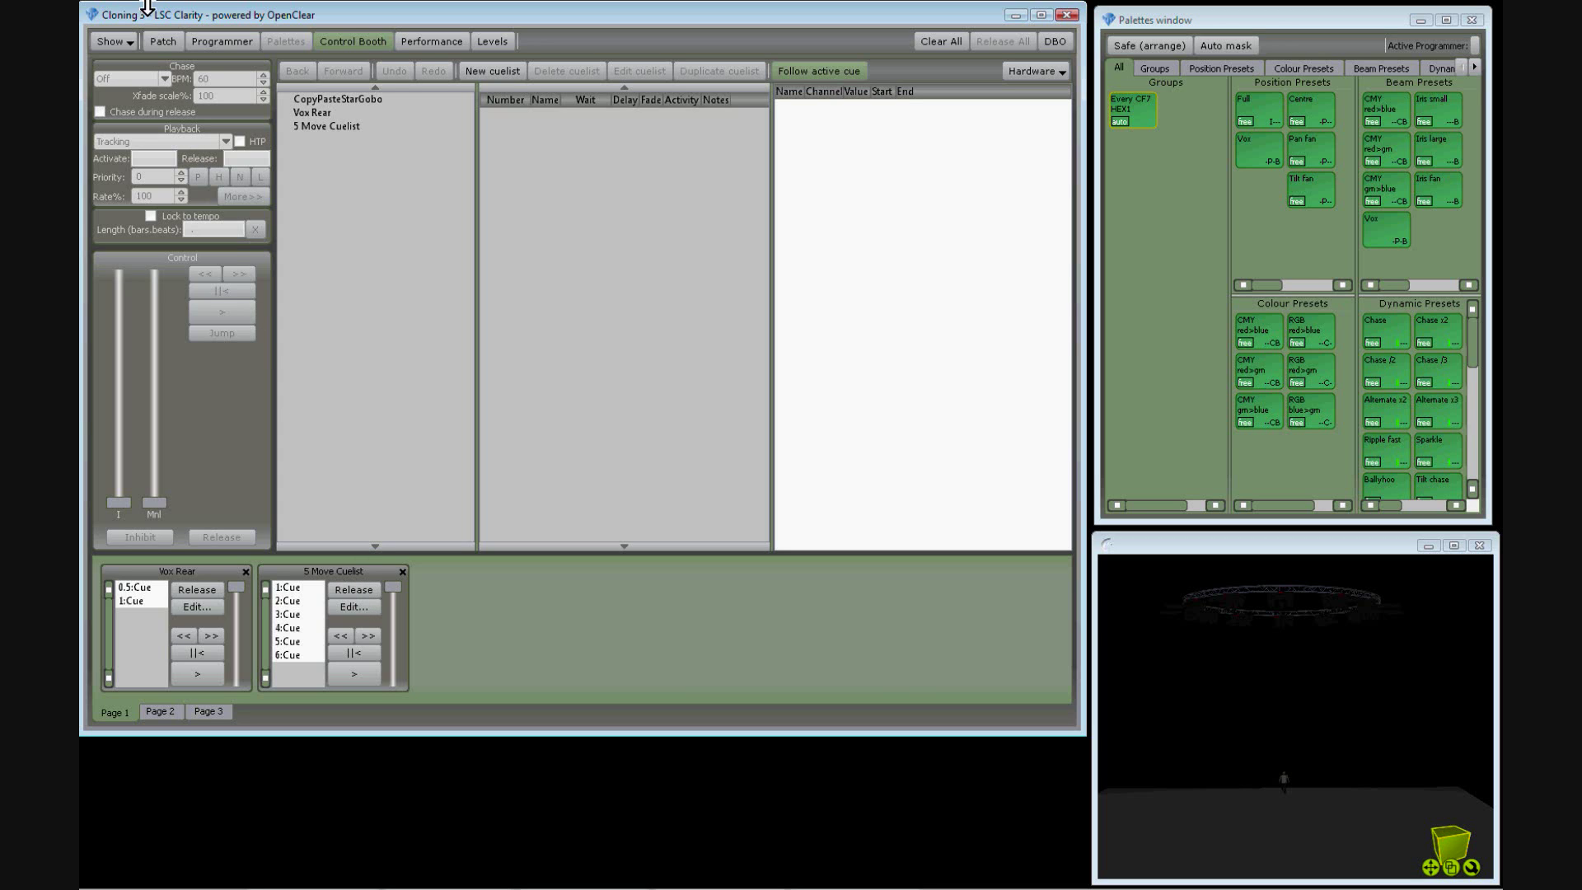
- Patch 12 Mac 700 Profile (Basic) fixtures onto Universe C as clones and proceed to source selection
click(153, 36)
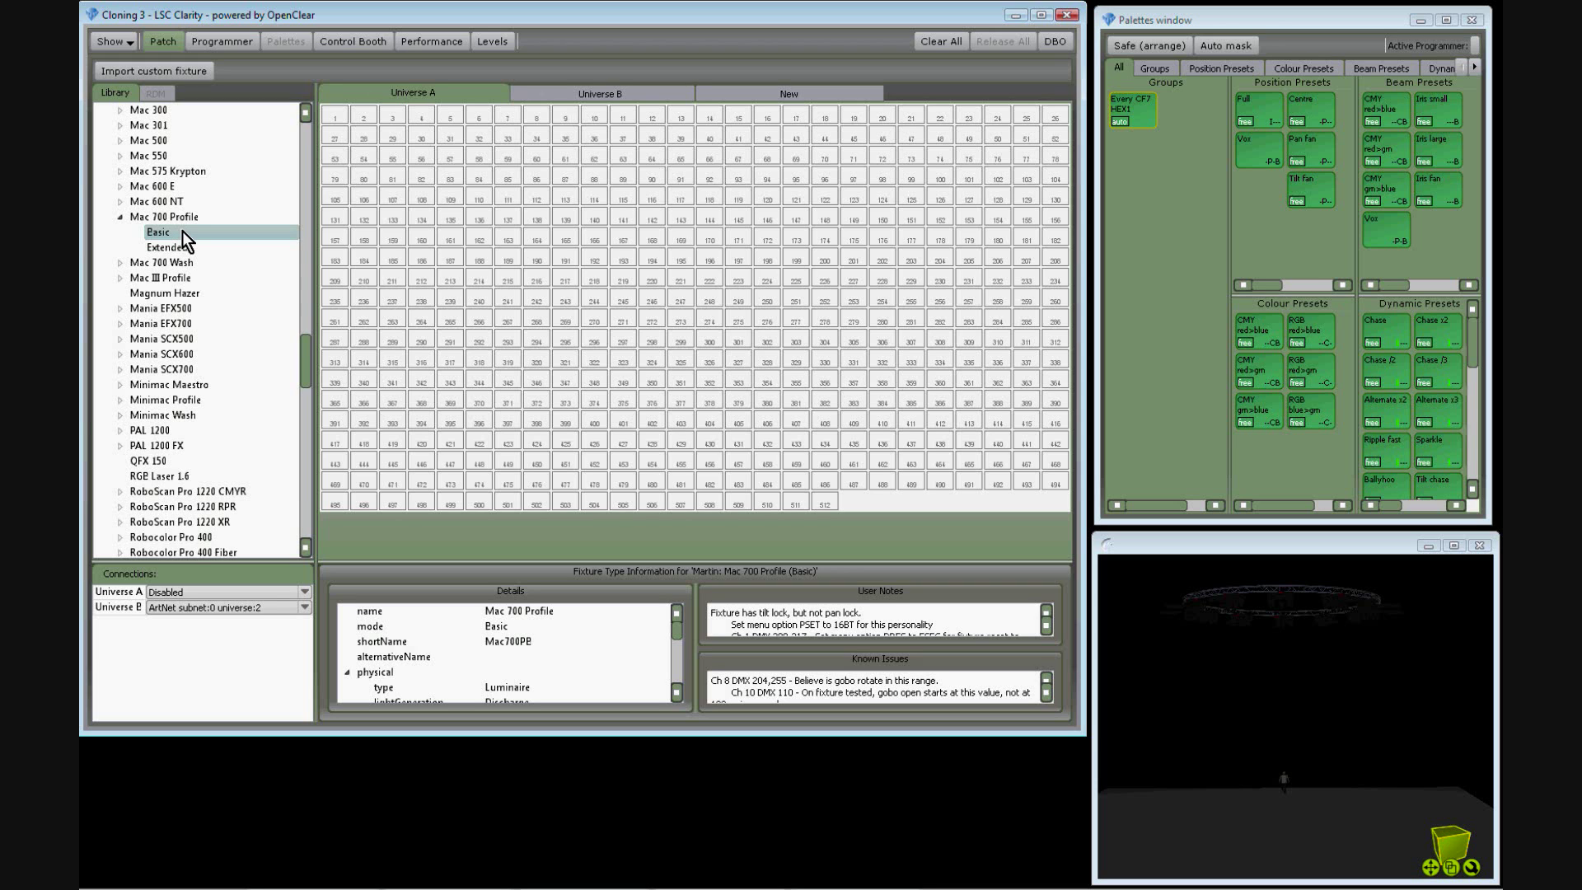
drag(182, 232, 335, 117)
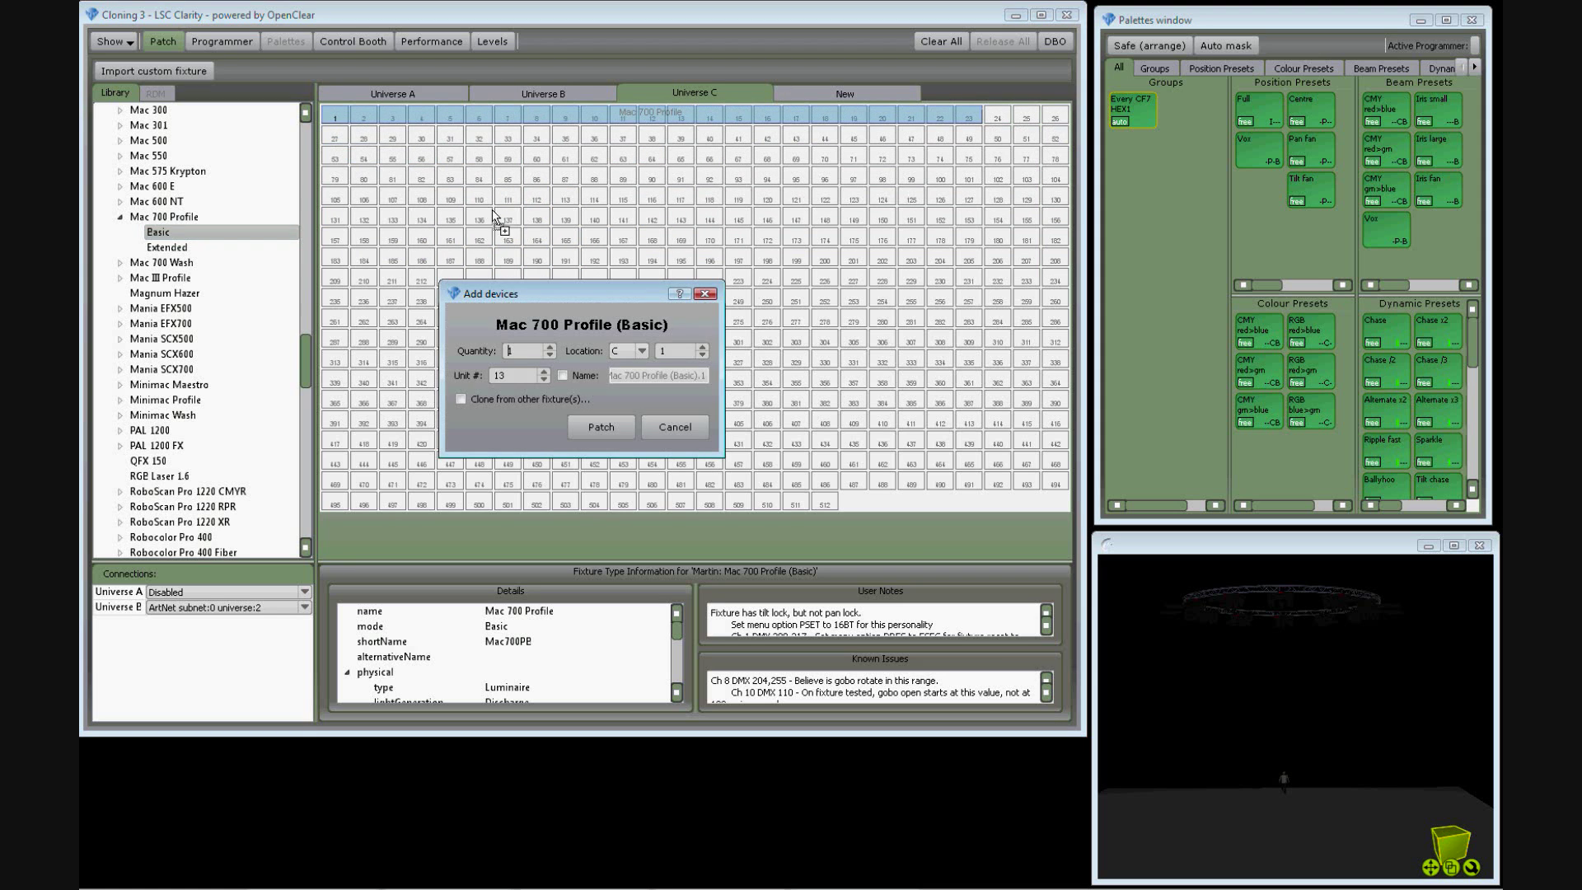
scroll(525, 351, up, 11)
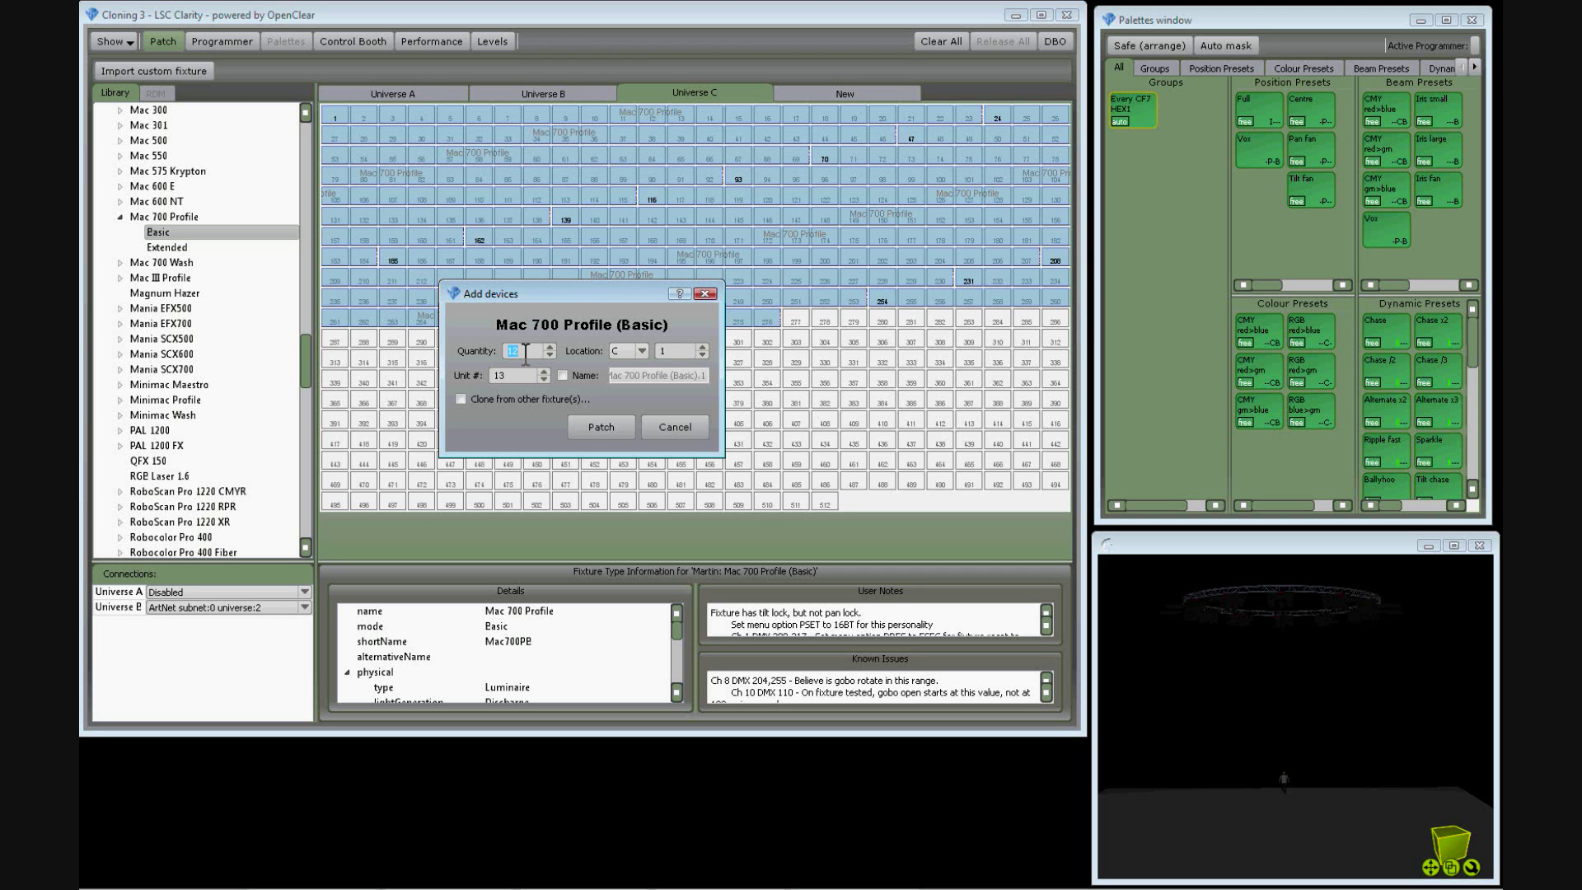
click(460, 399)
click(594, 429)
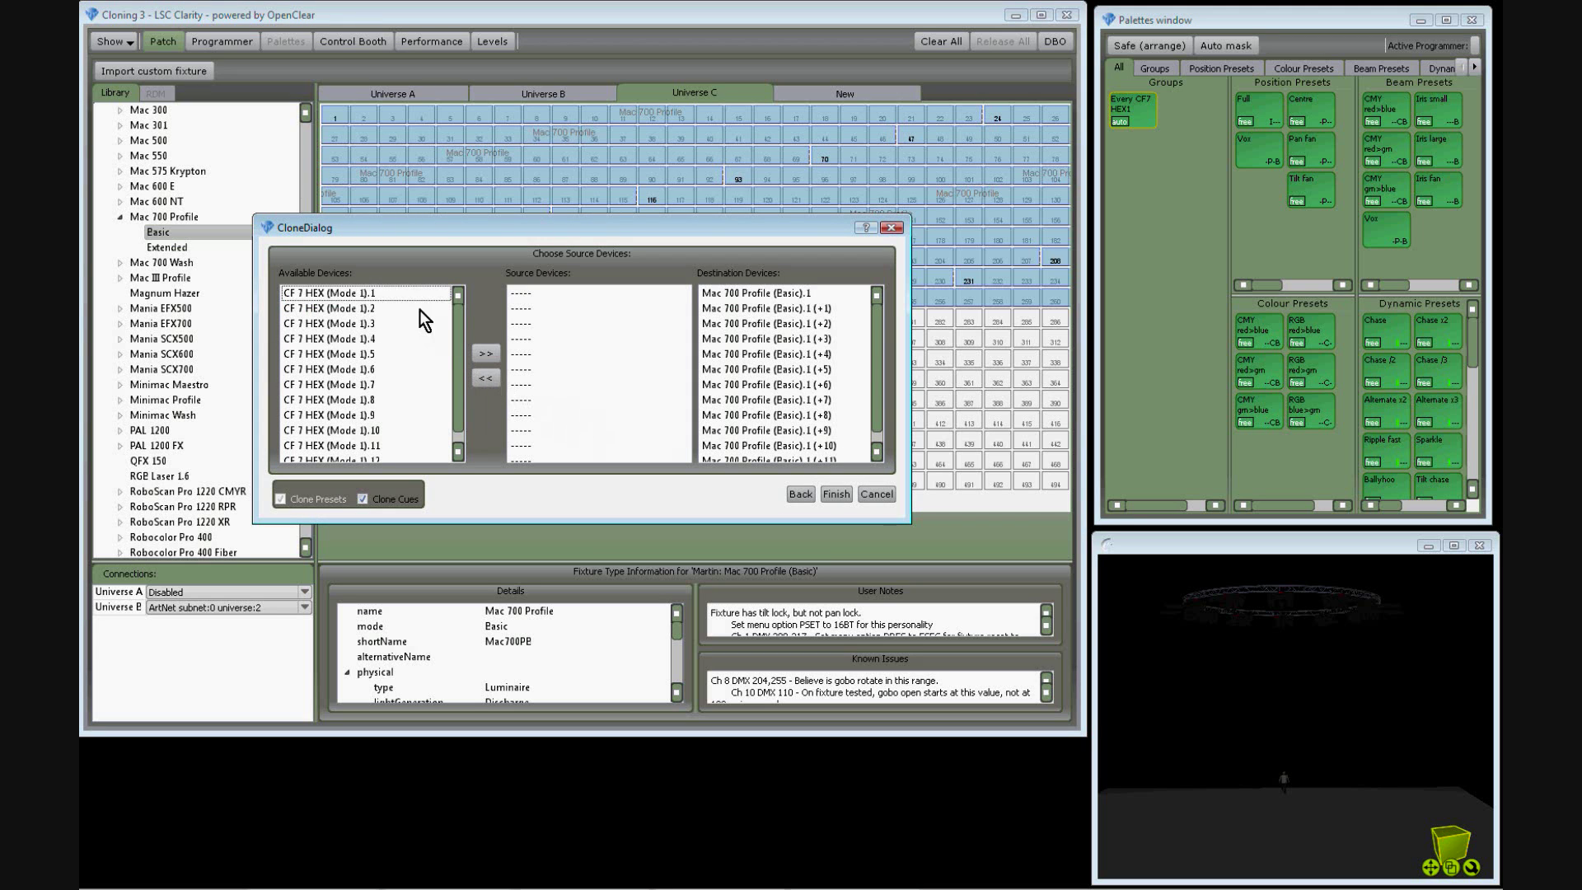
- Add CF 7 HEX .1–.12 as clone sources and finish, keeping presets and cues cloned
drag(403, 297, 404, 469)
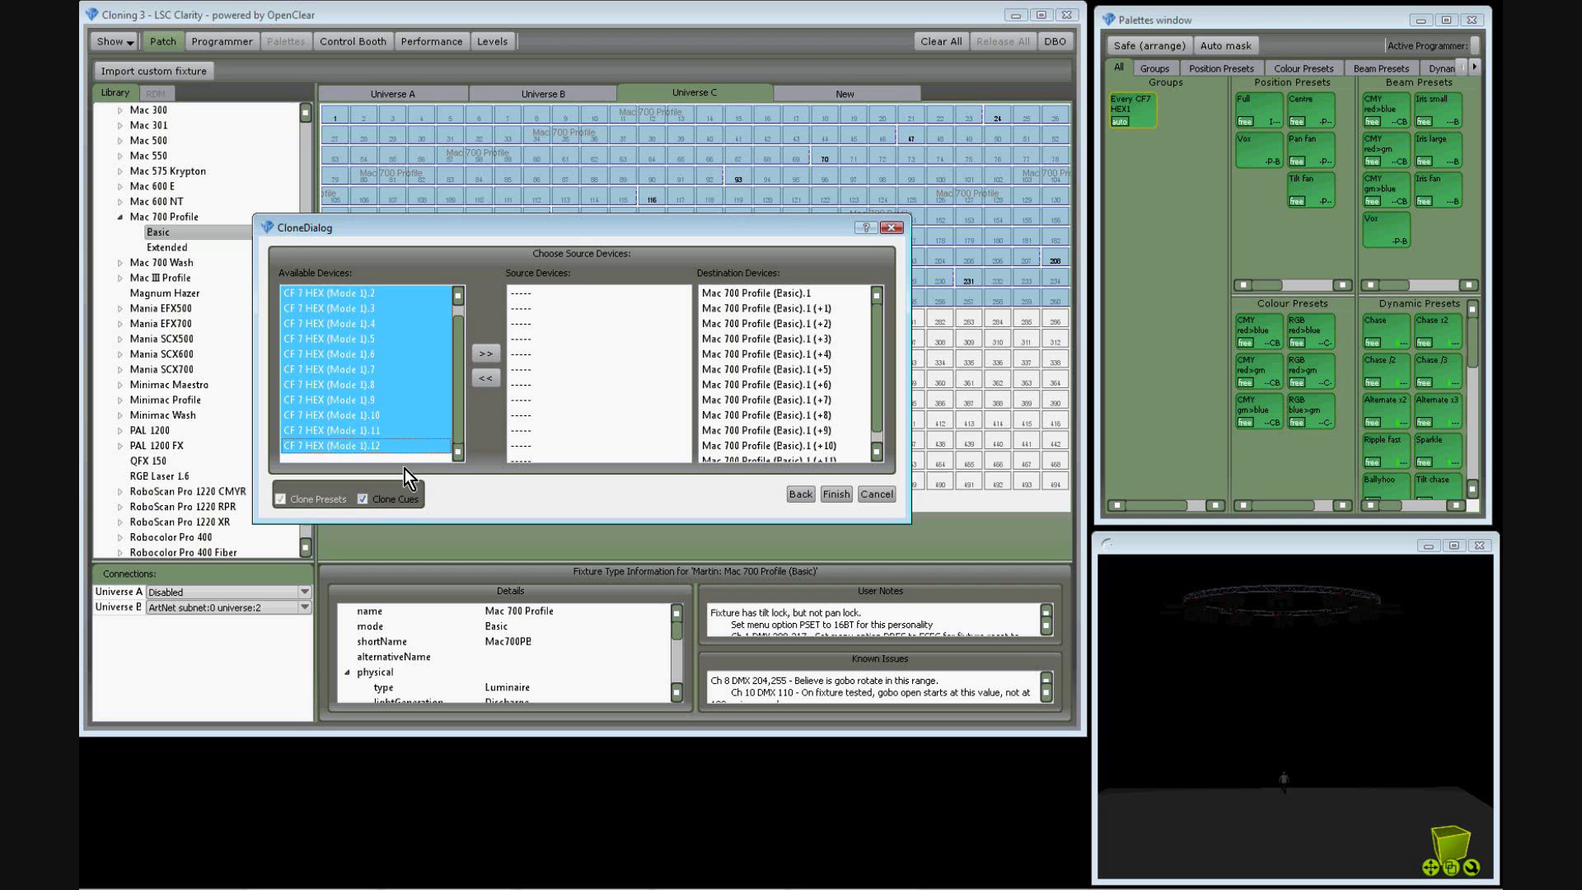
click(487, 355)
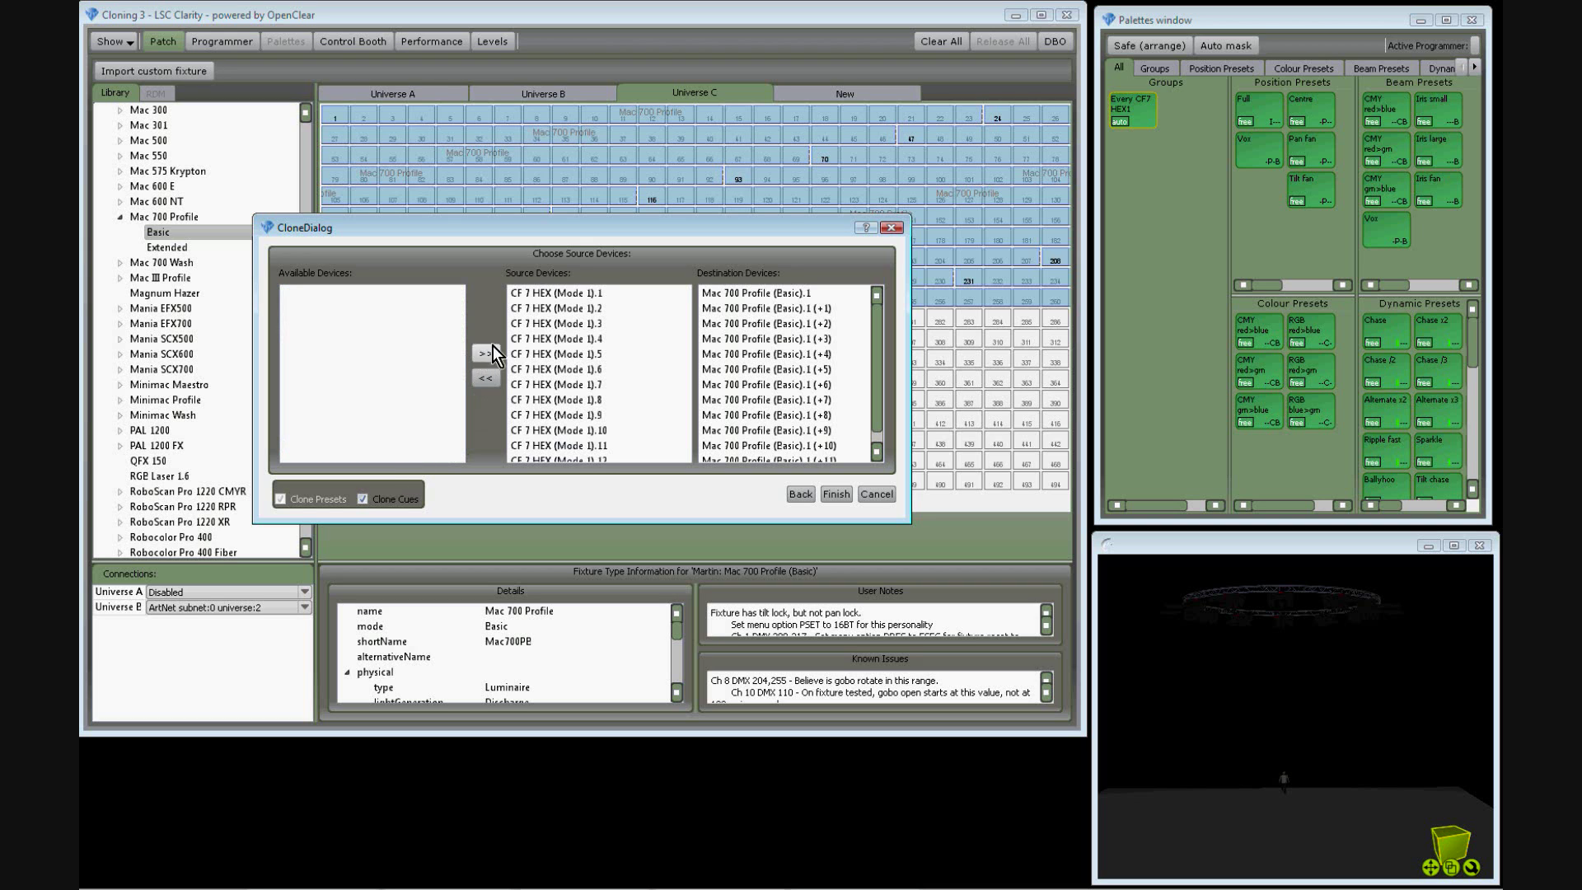
click(836, 494)
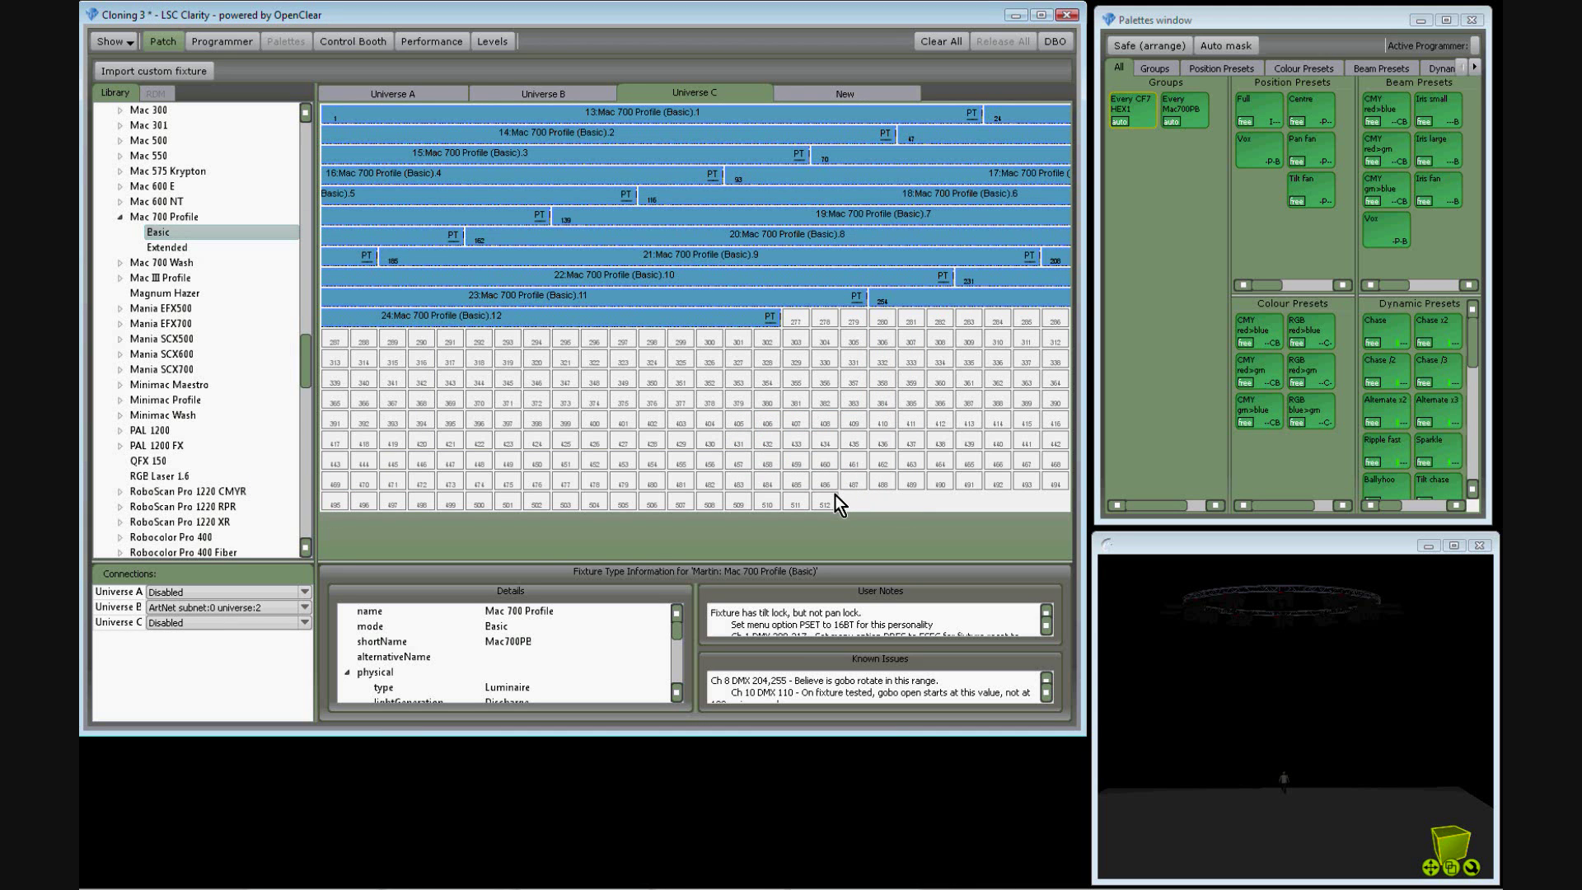
- Route Universe C to an ArtNet broadcast on subnet 0, universe 5
click(303, 623)
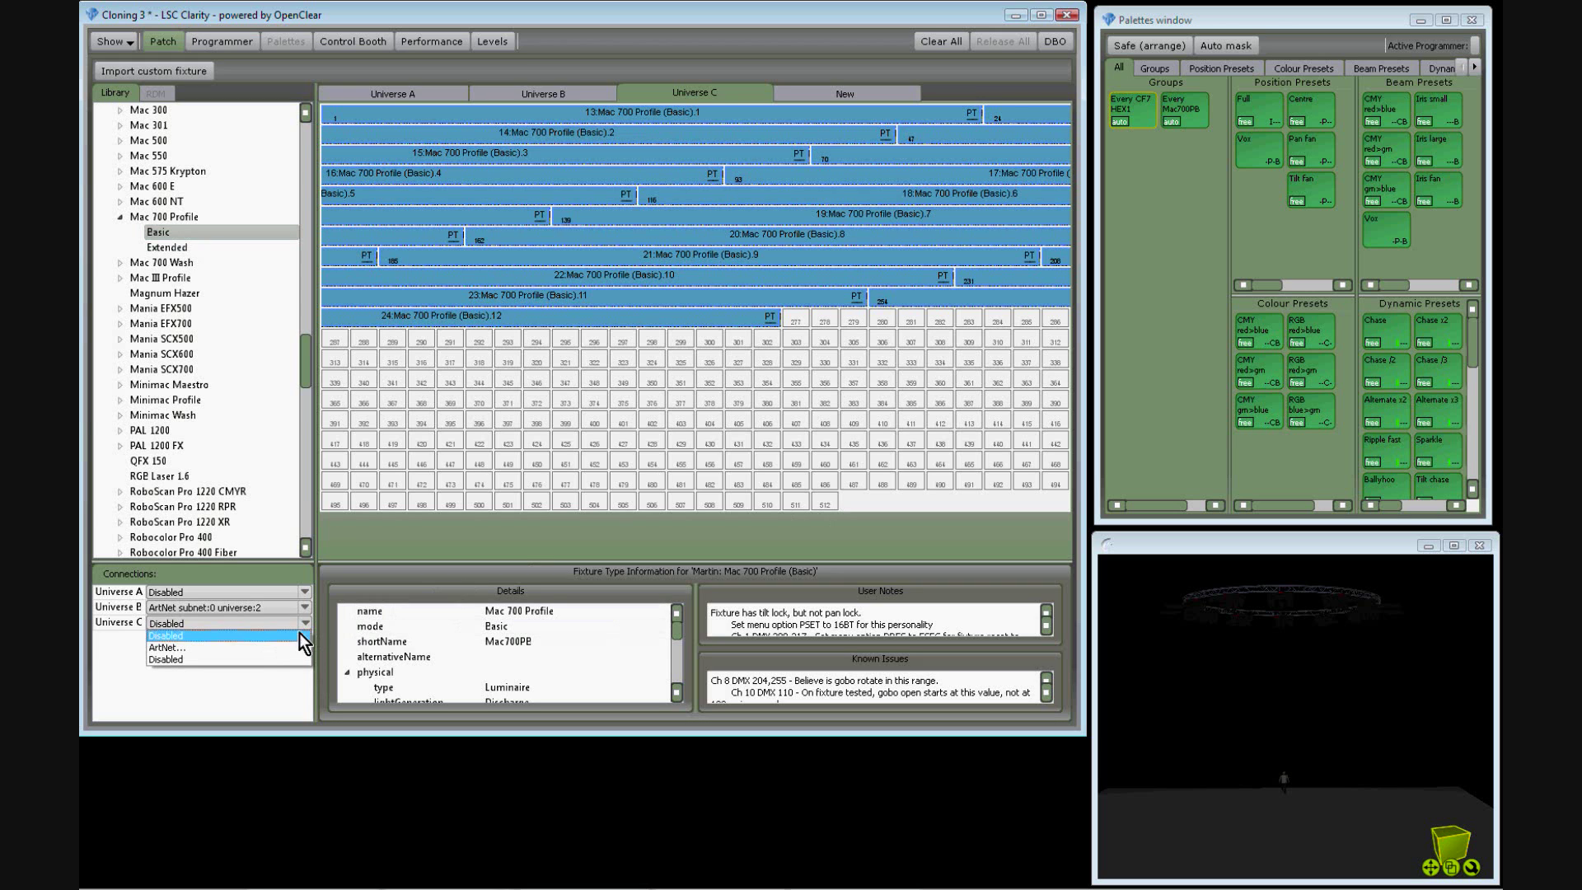
click(298, 648)
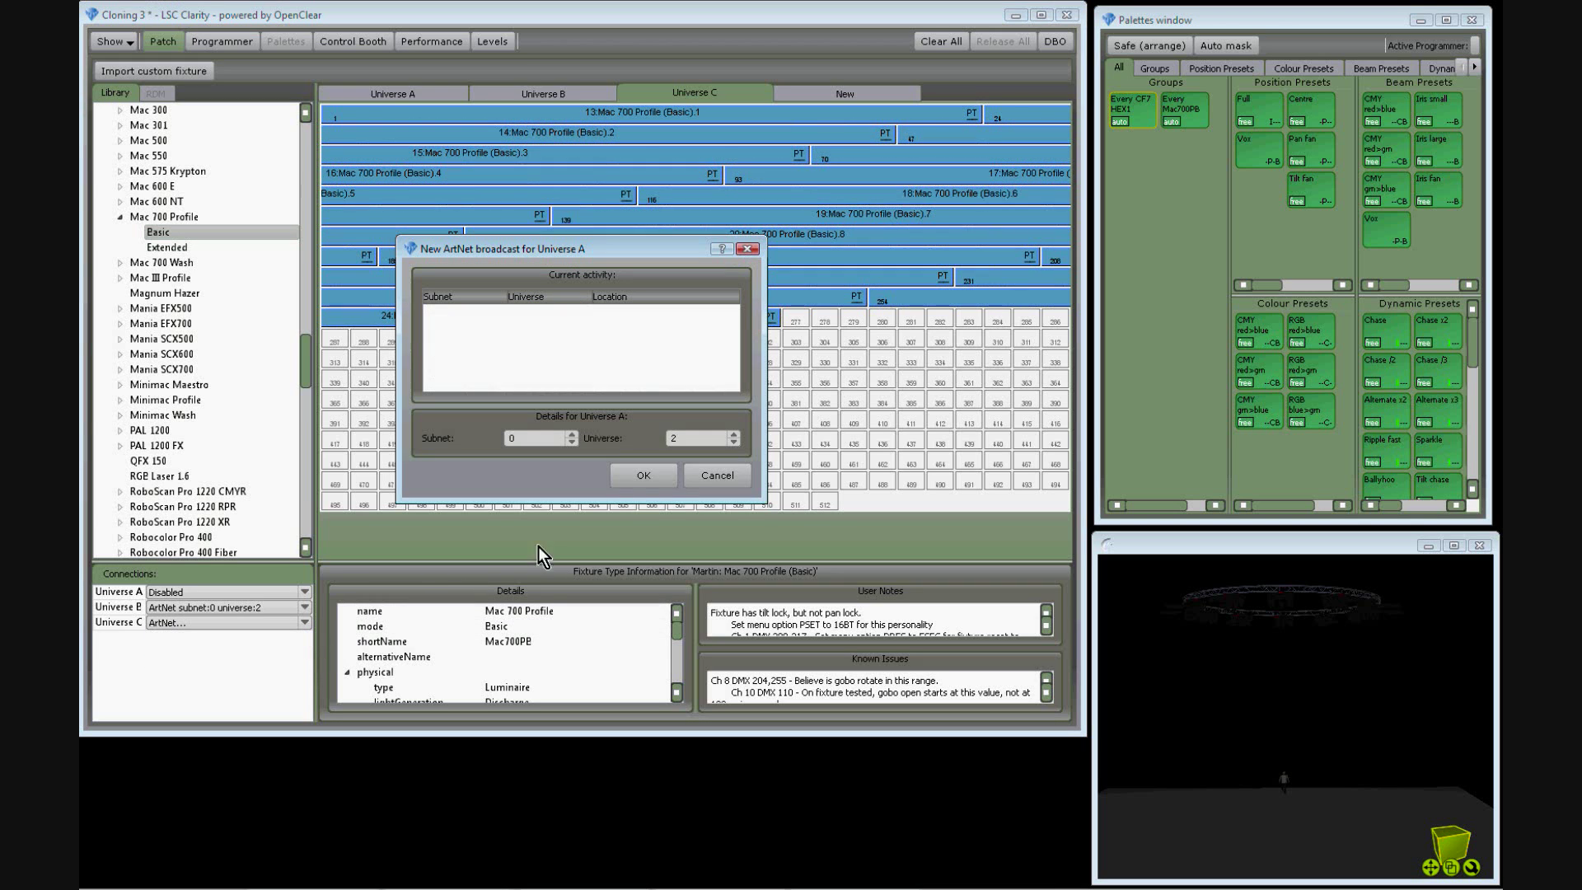
click(734, 435)
click(734, 435)
click(735, 436)
click(663, 470)
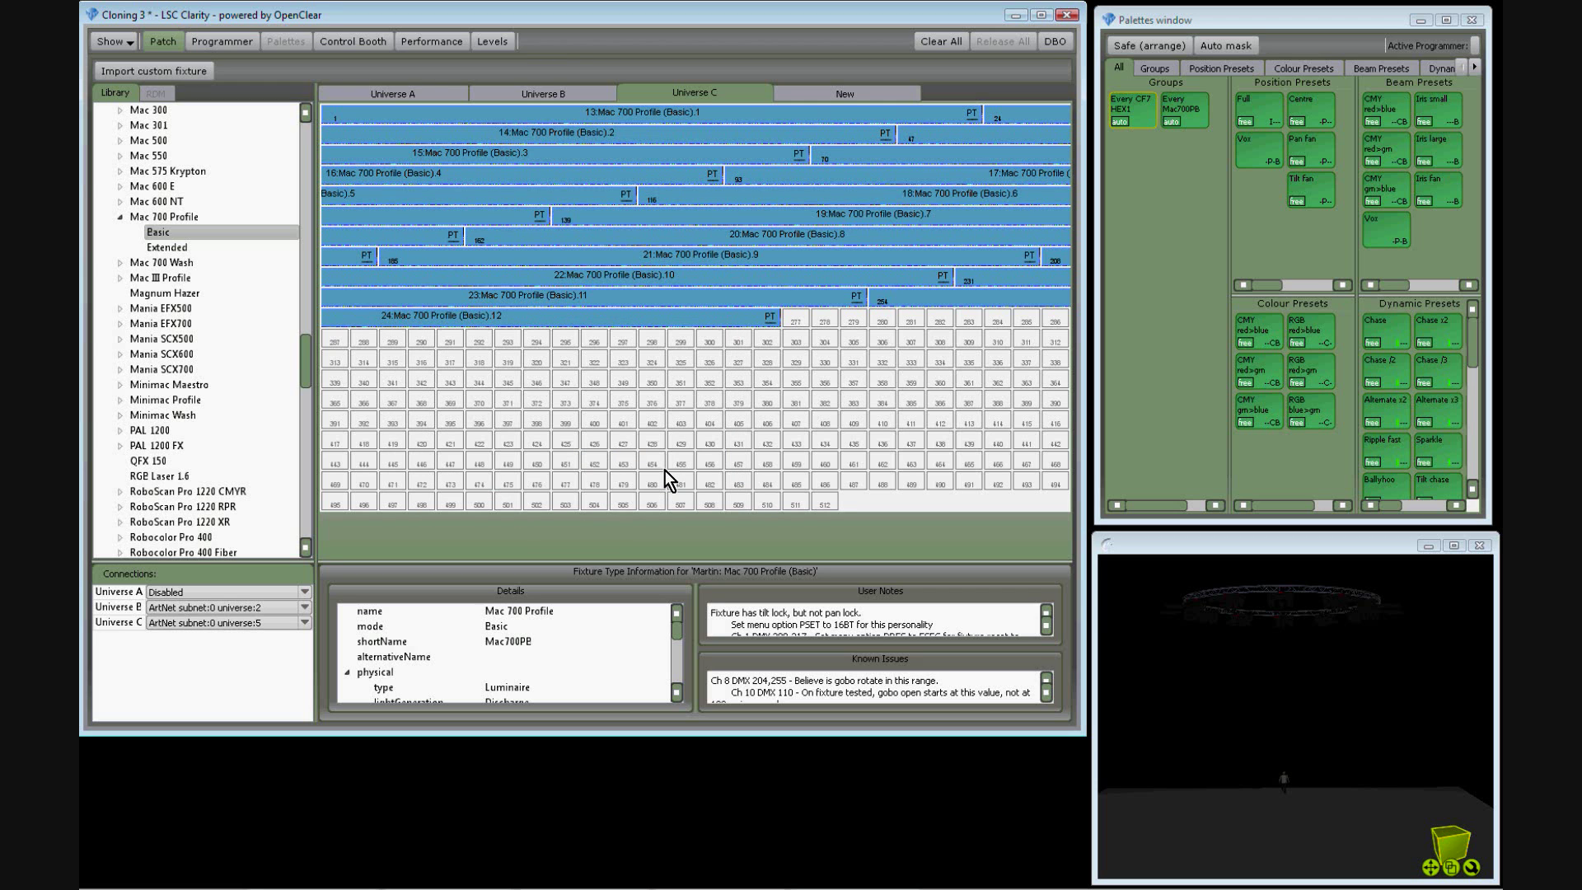
- Add the Every Mac700PB group and apply Full, Vox and the three CMY colour fades
click(227, 46)
click(199, 159)
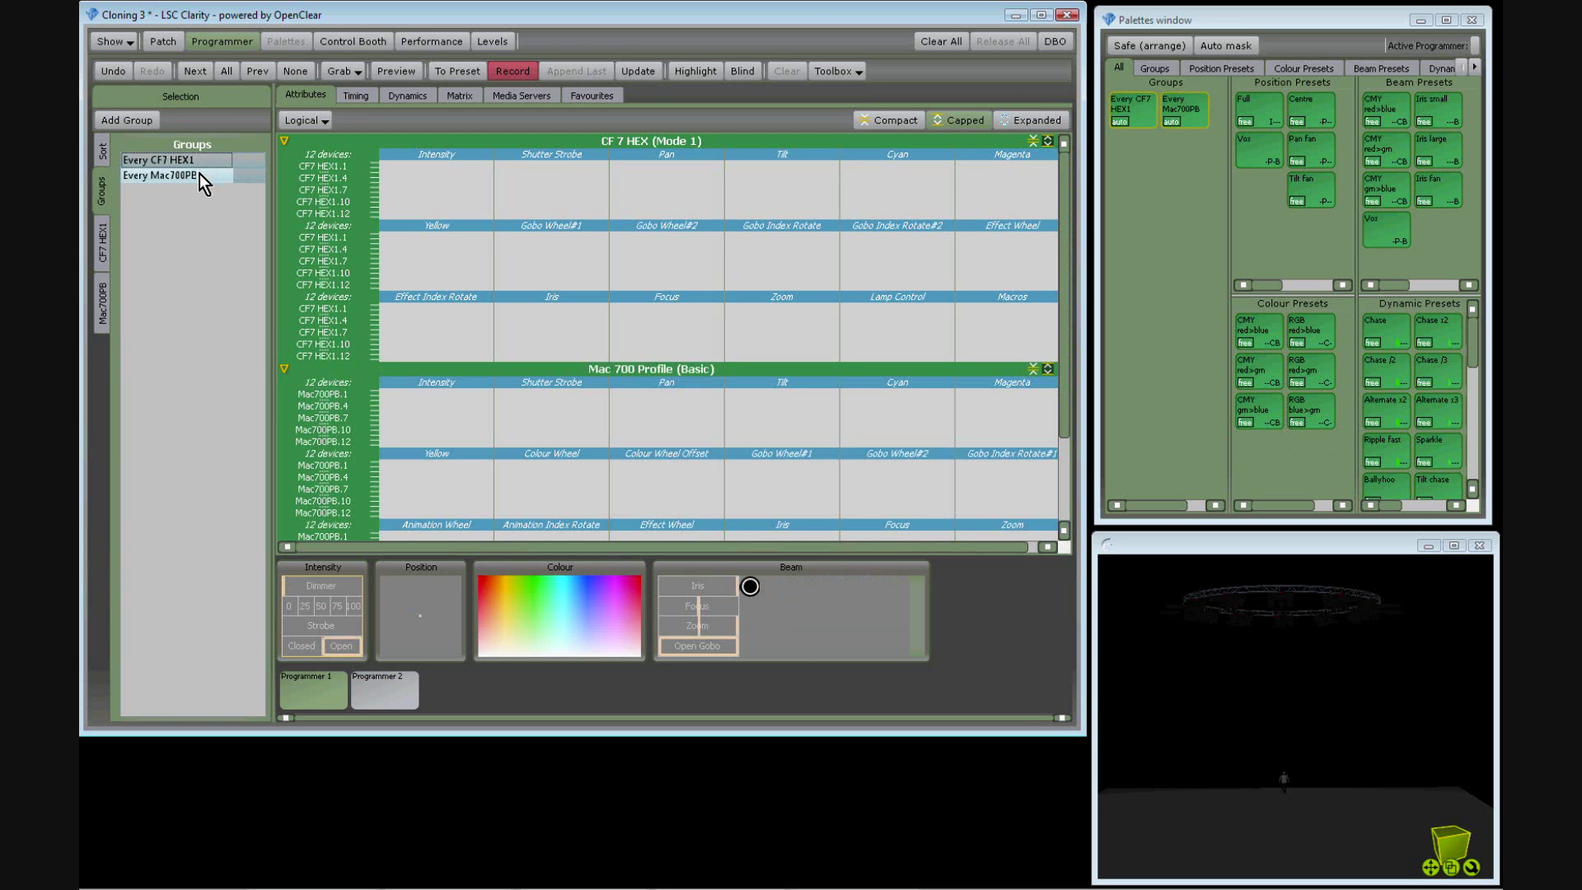
click(1256, 111)
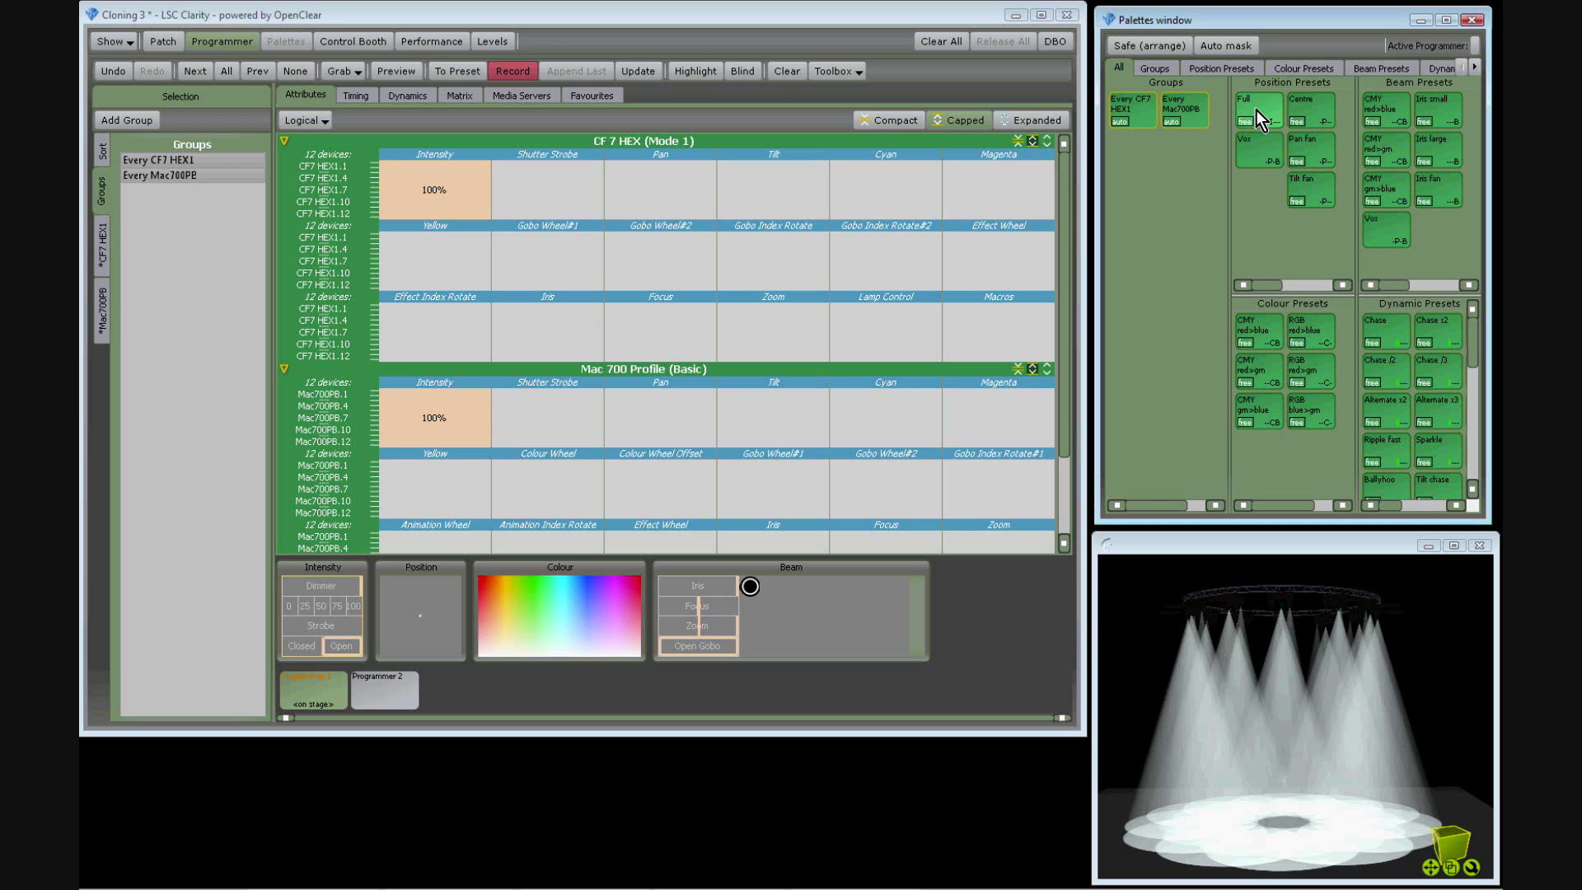
click(1251, 149)
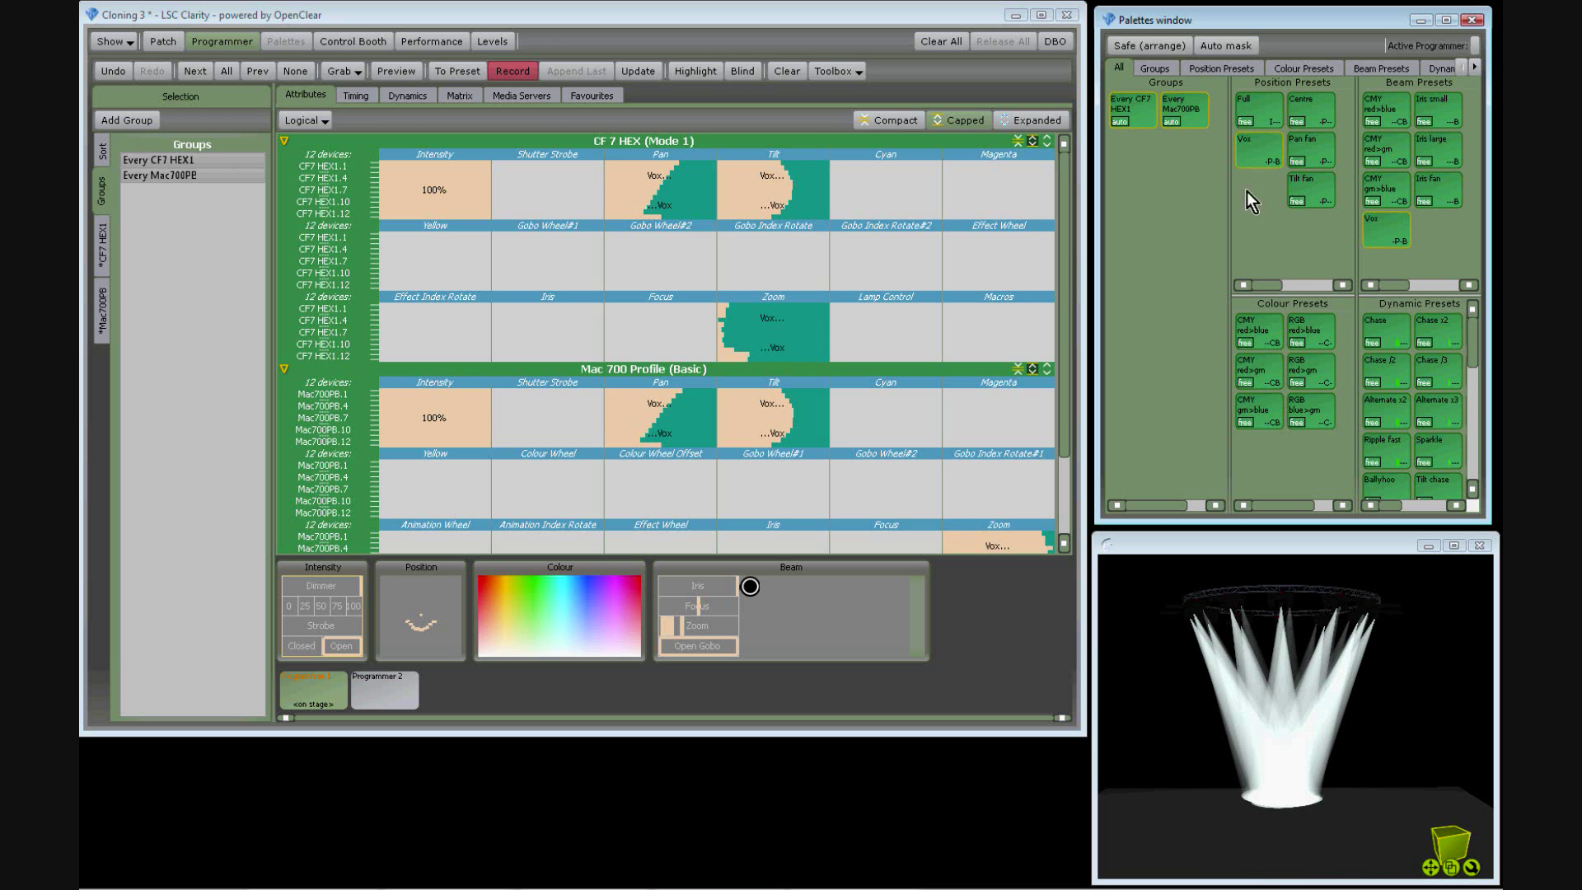
click(1257, 330)
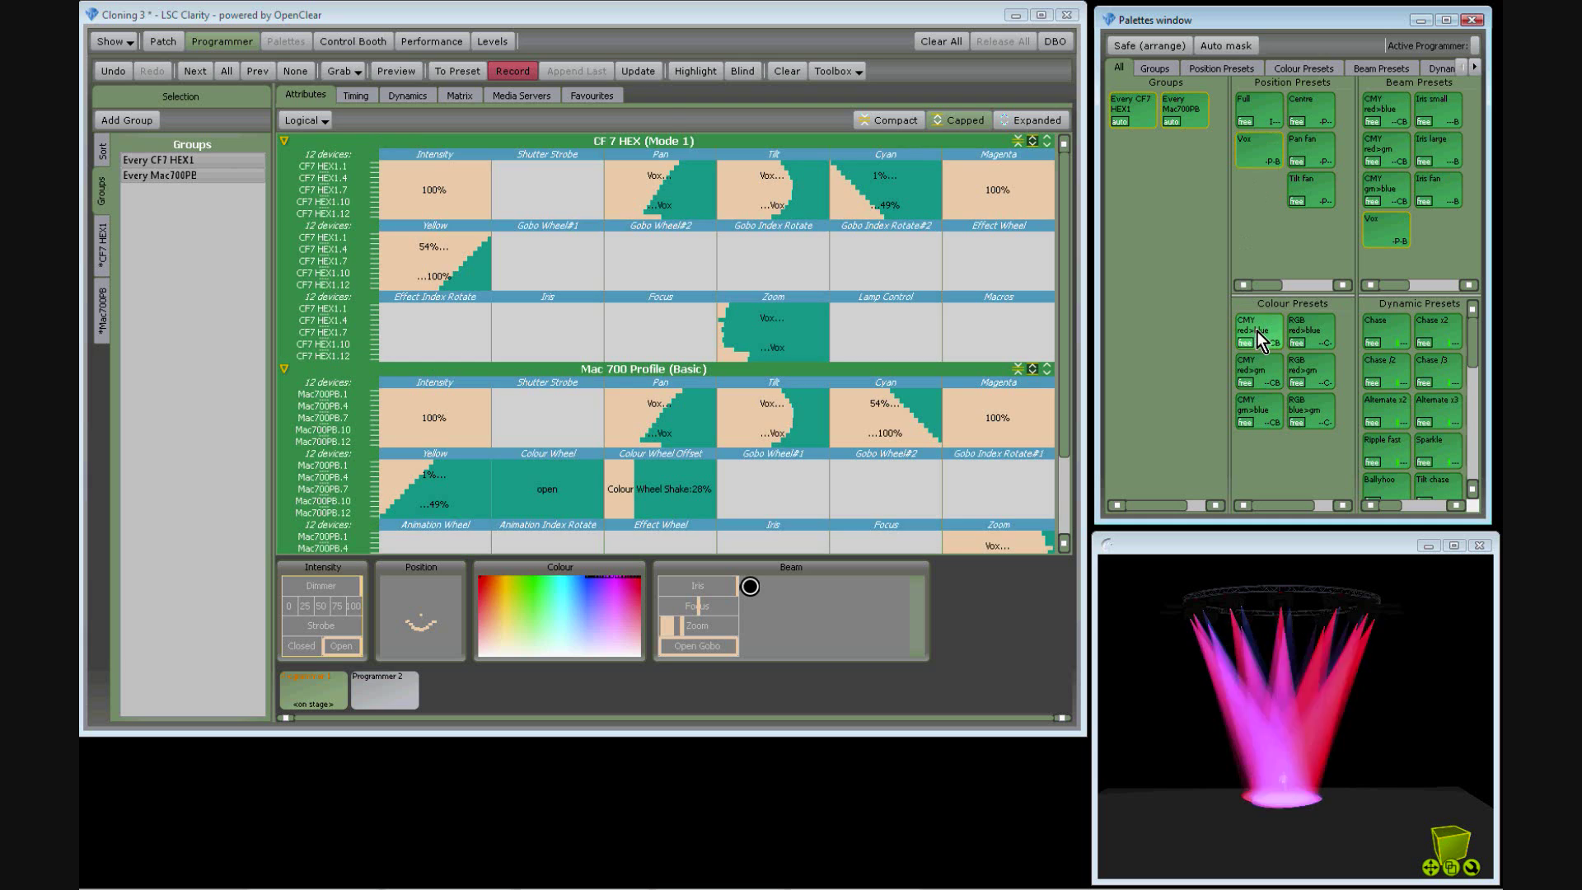
click(1264, 372)
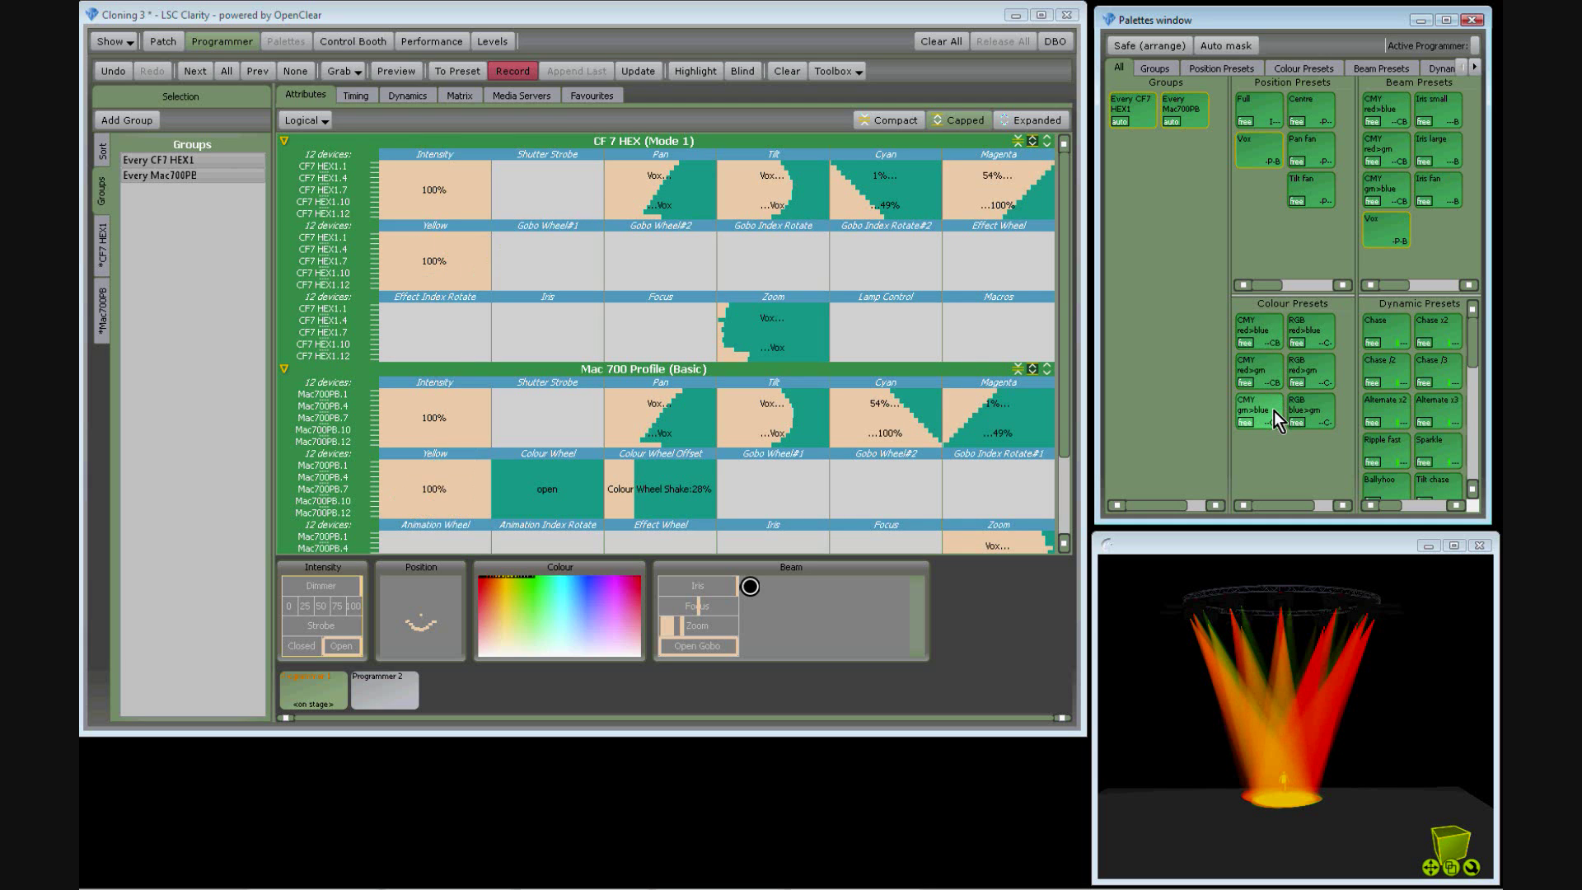
click(1274, 411)
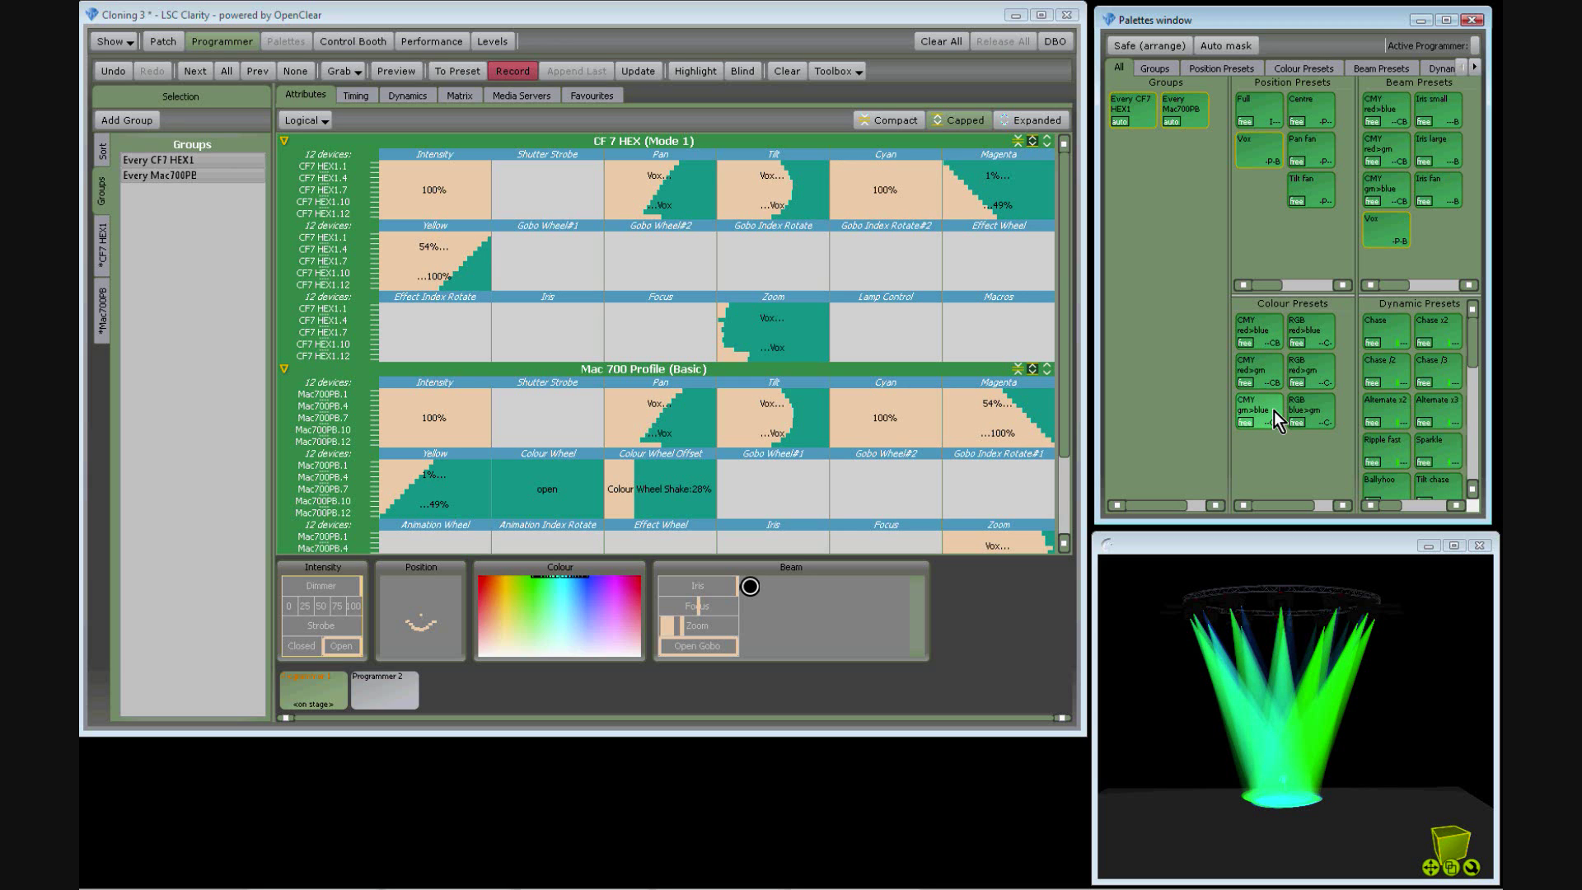
- Run the Chase, Ripple fast and Tilt chase effects on both fixture types
click(1388, 330)
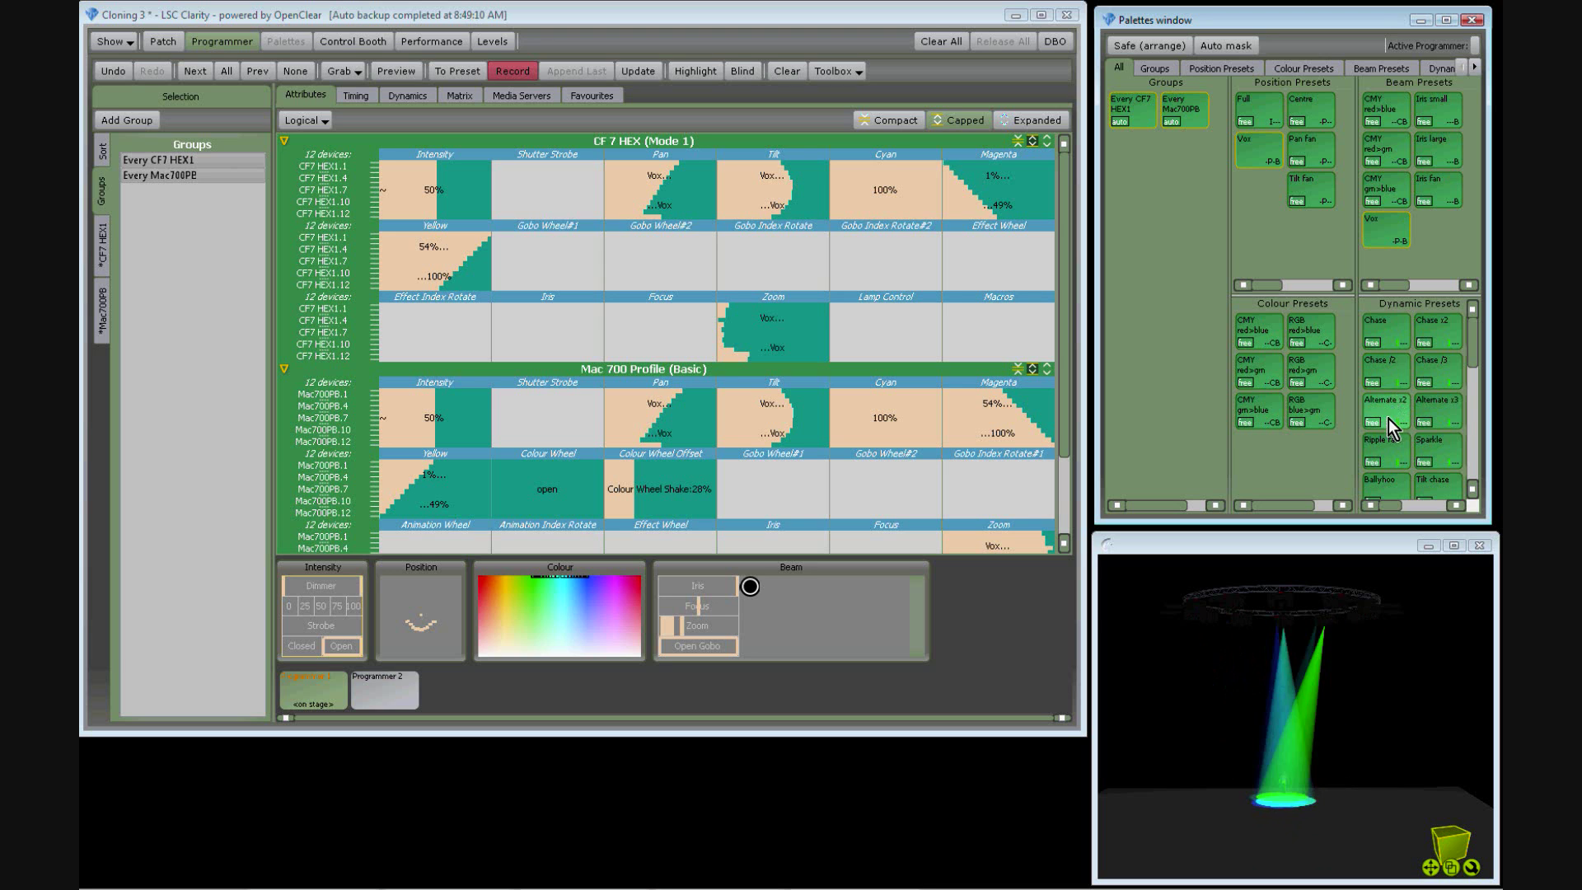
click(1384, 448)
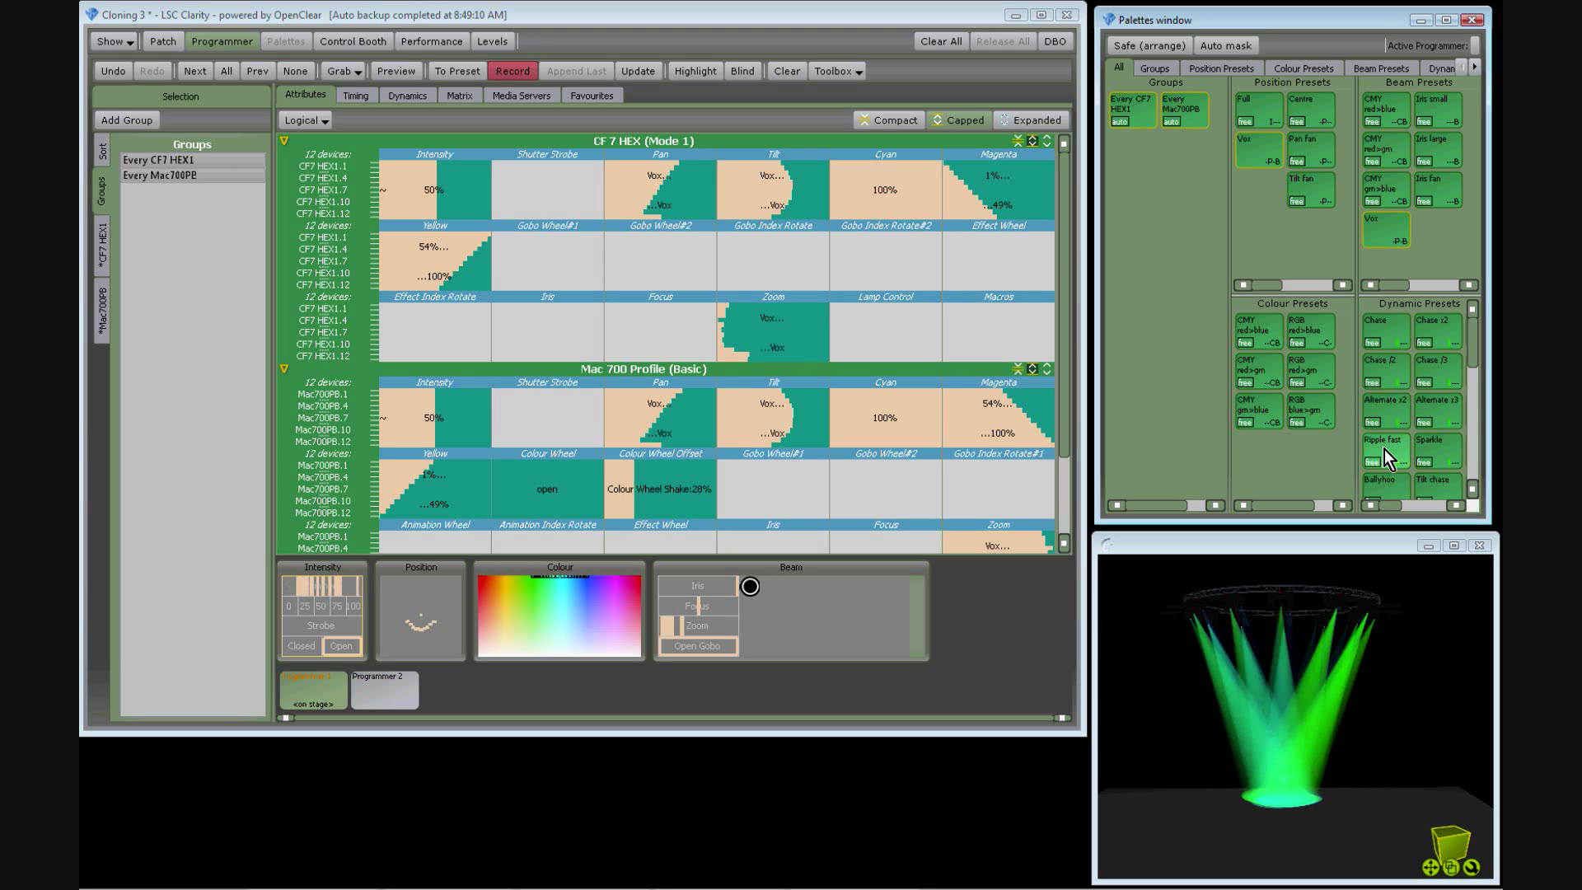
click(1431, 484)
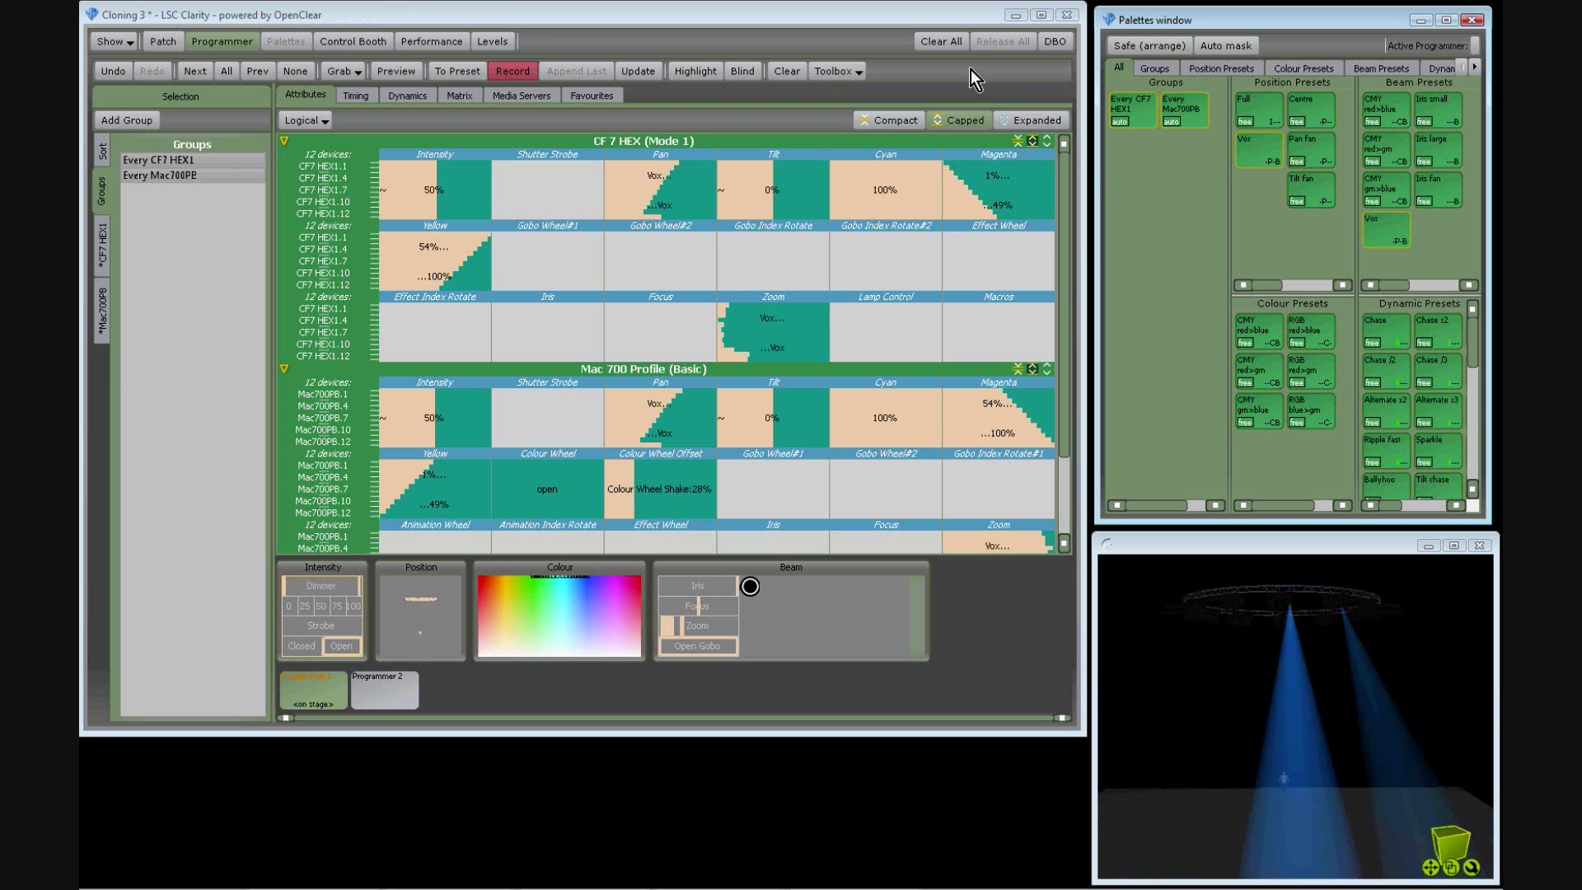
- Clear the programmer and take the 5 Move Cuelist from cue 1 through cue 4
click(952, 43)
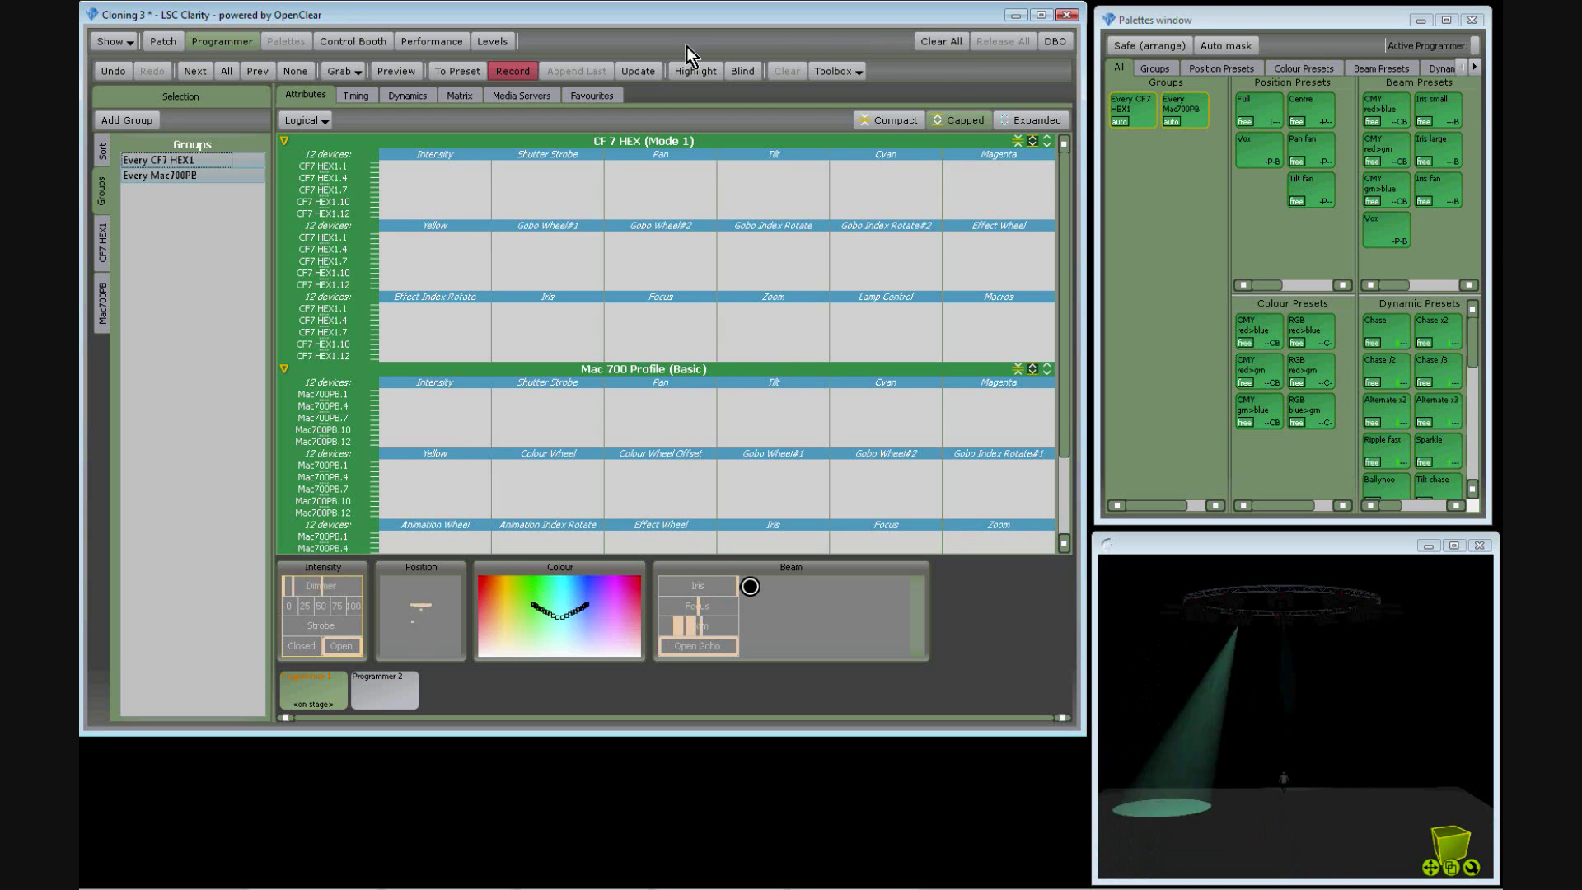
click(370, 38)
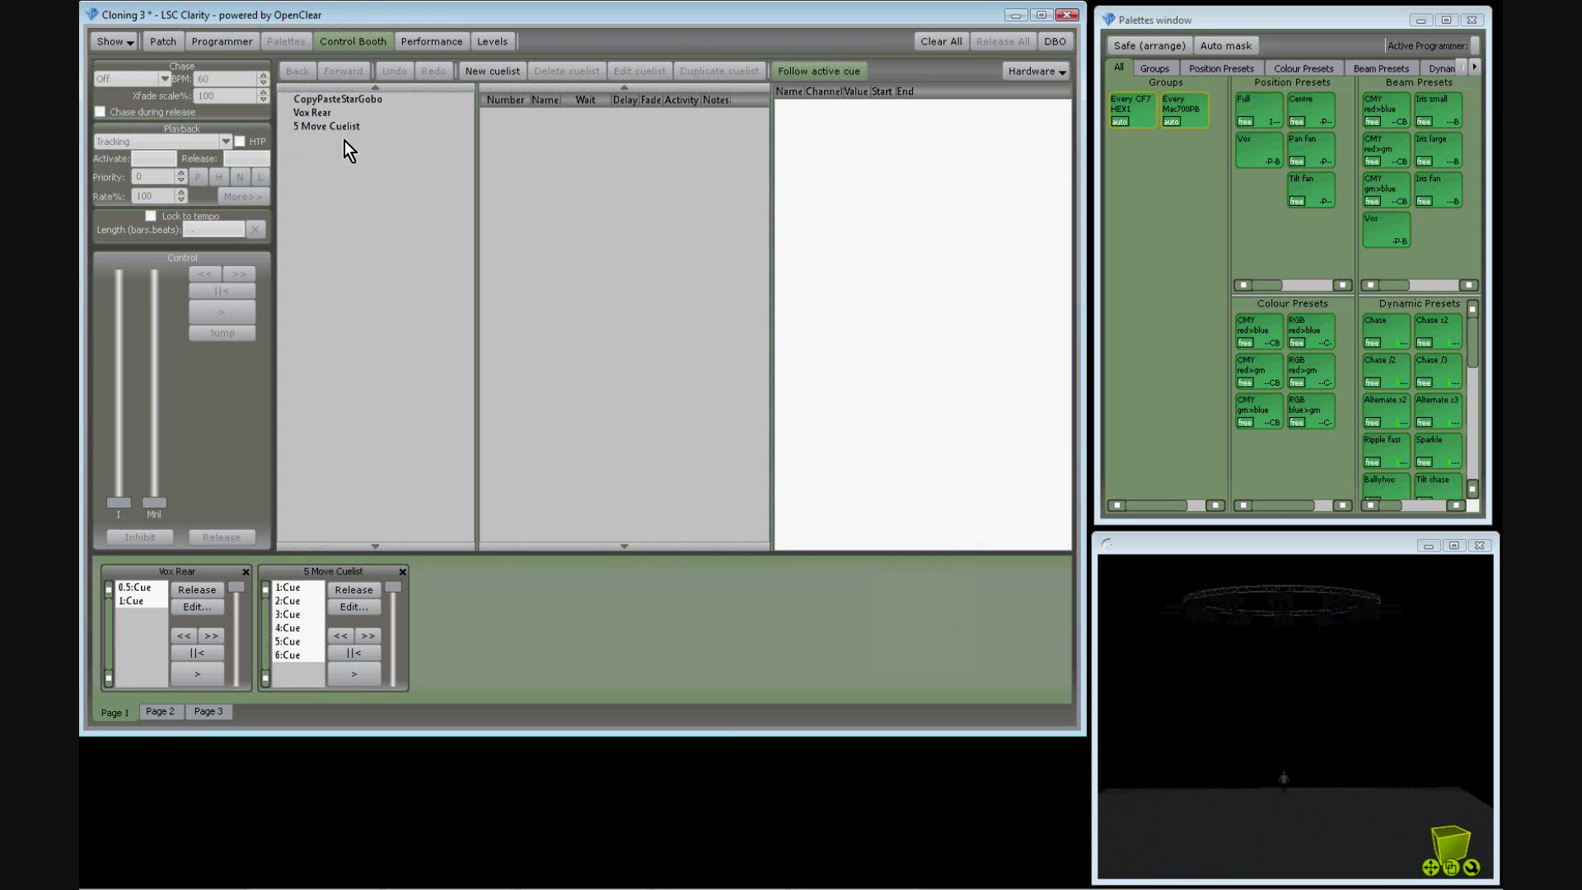
click(365, 667)
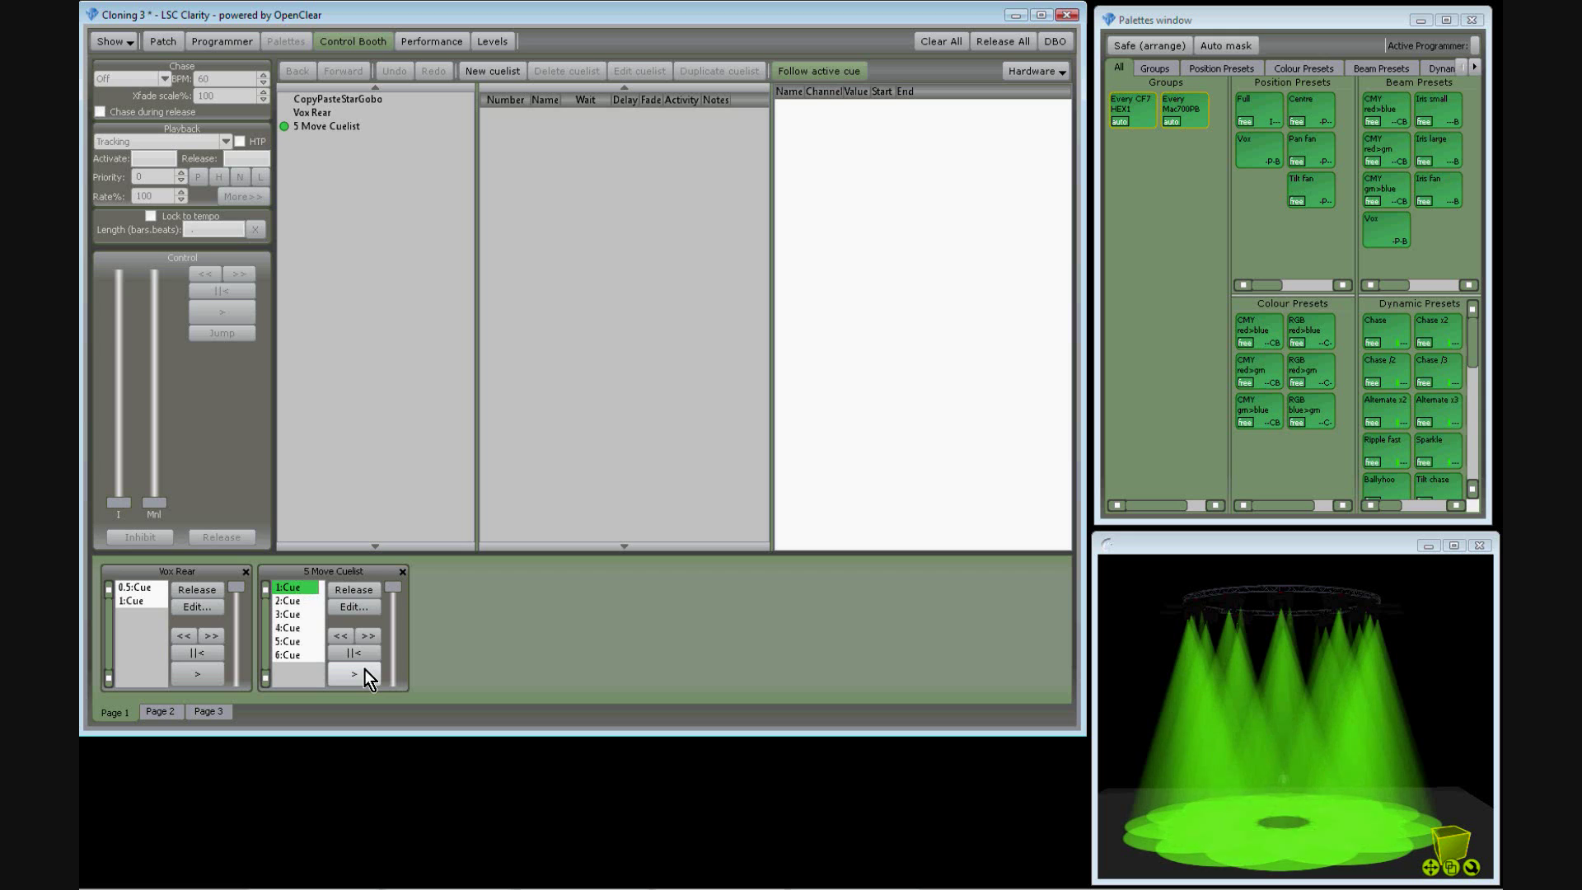
click(364, 670)
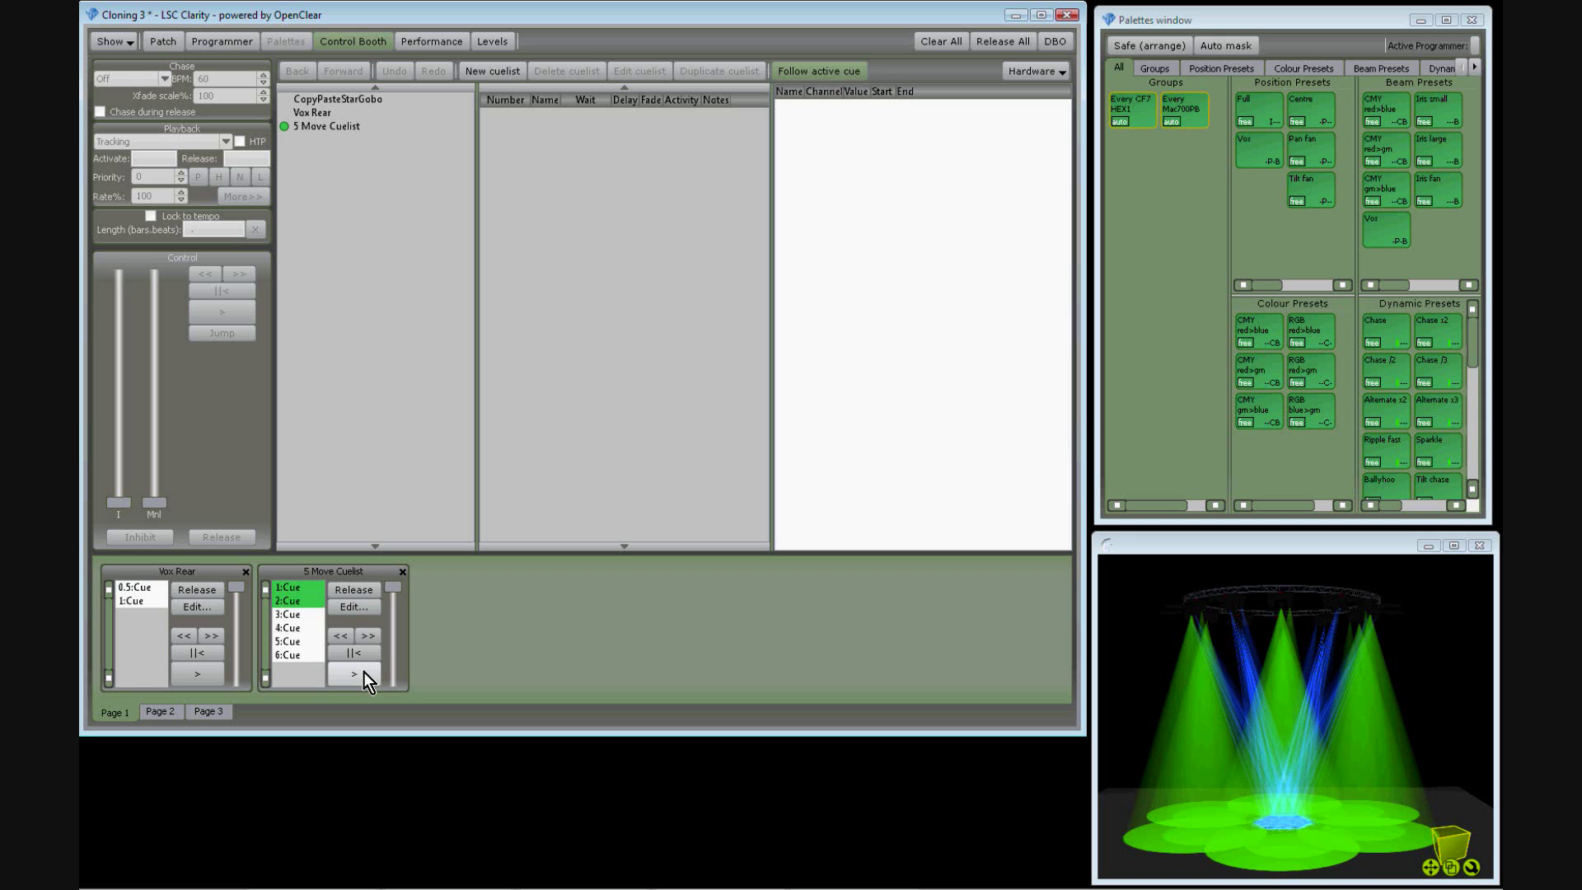
click(364, 671)
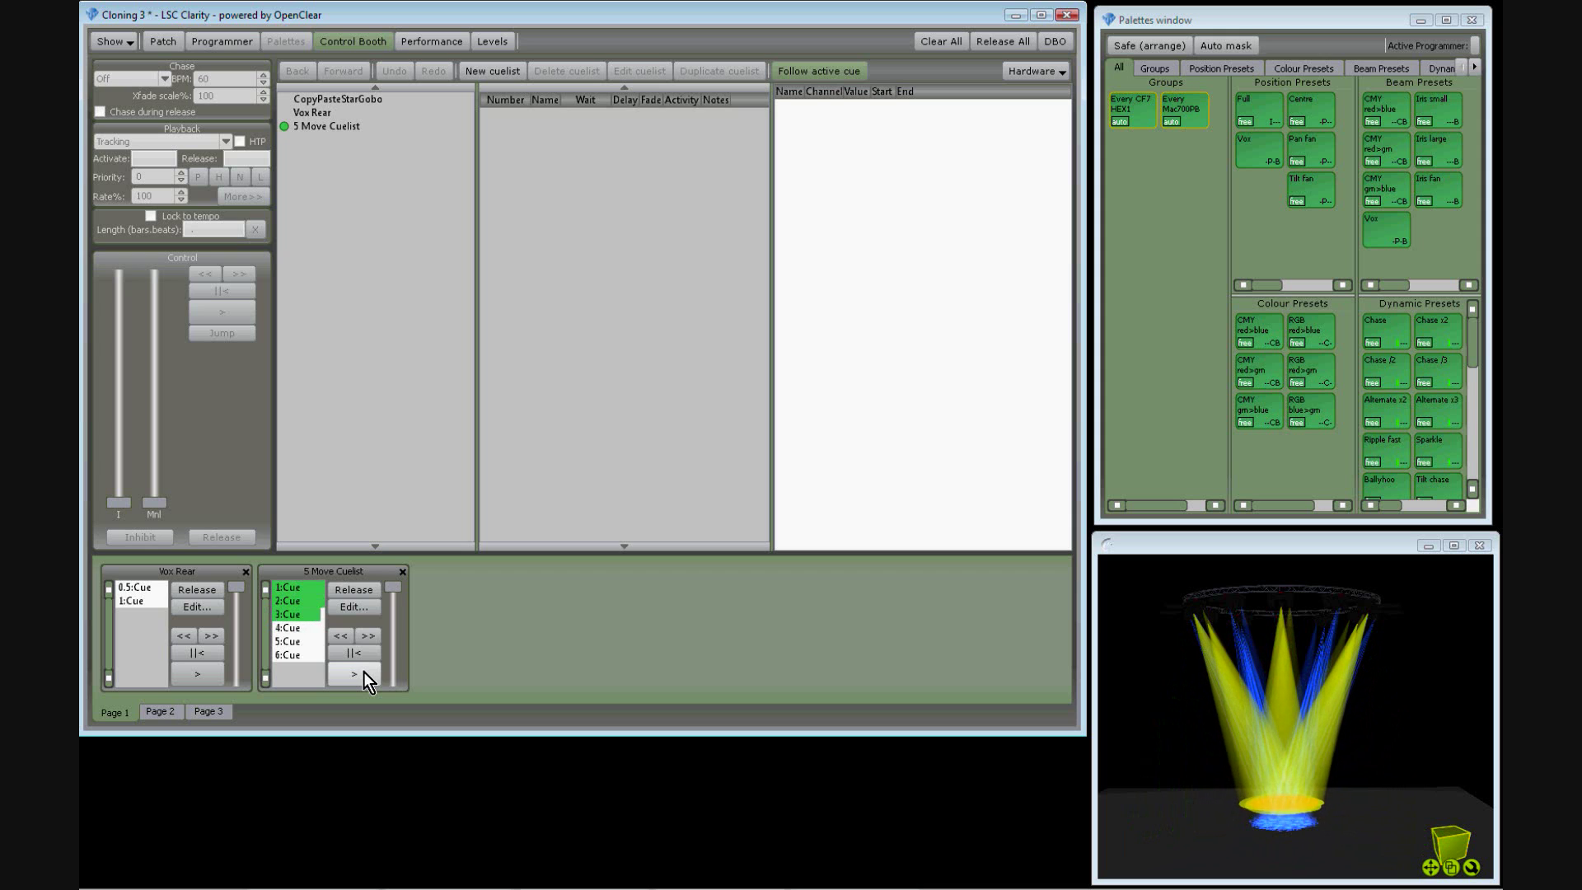
click(364, 672)
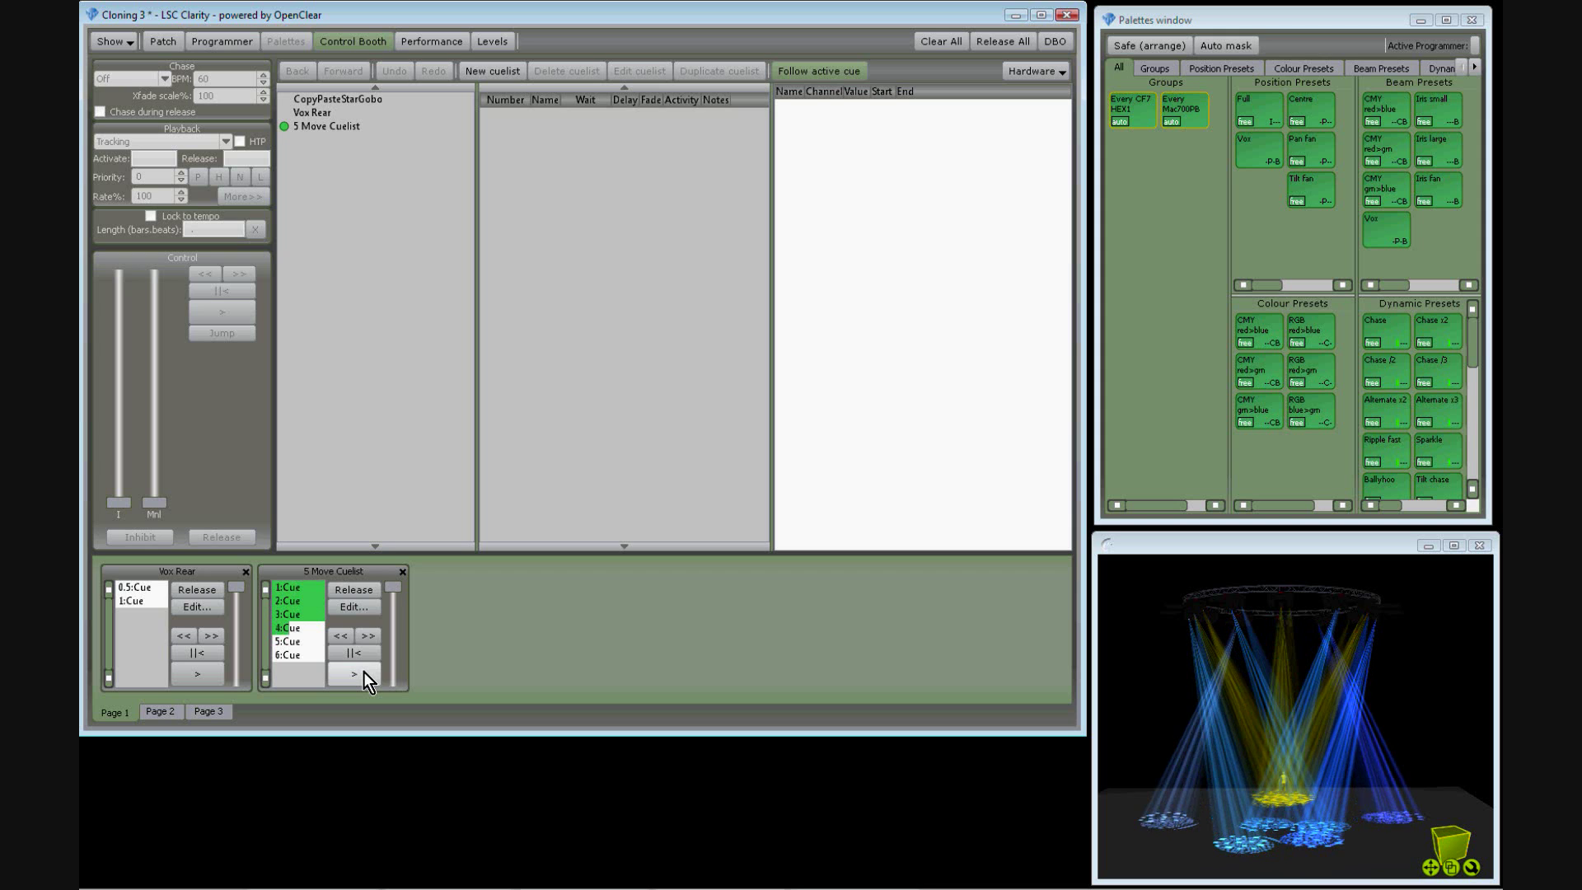